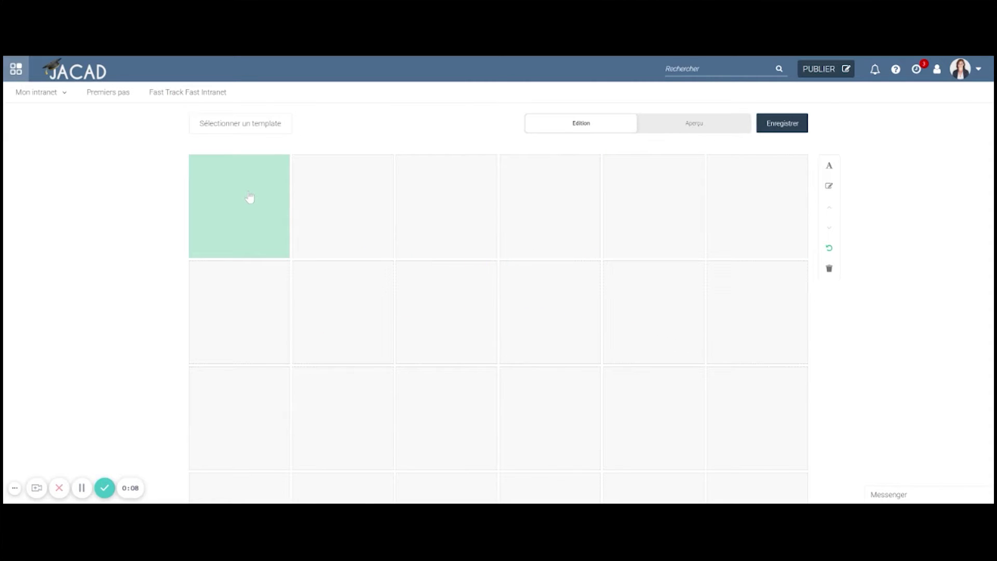
- Create a block four columns wide and three rows high from the grid's first cell and add an Image widget to it
left_click_drag(249, 198, 568, 419)
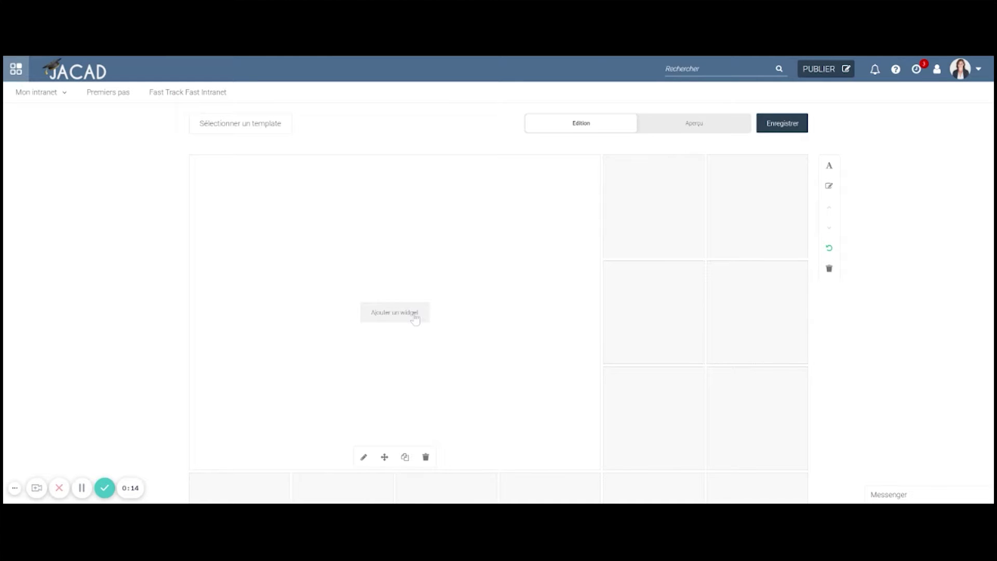
left_click(395, 312)
scroll(416, 318, "down", 3)
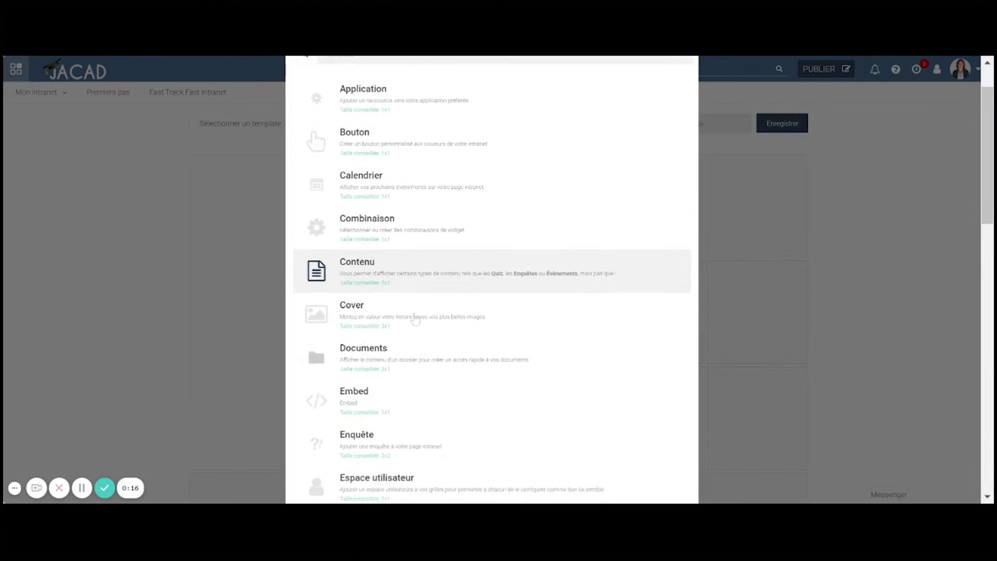
scroll(416, 318, "down", 5)
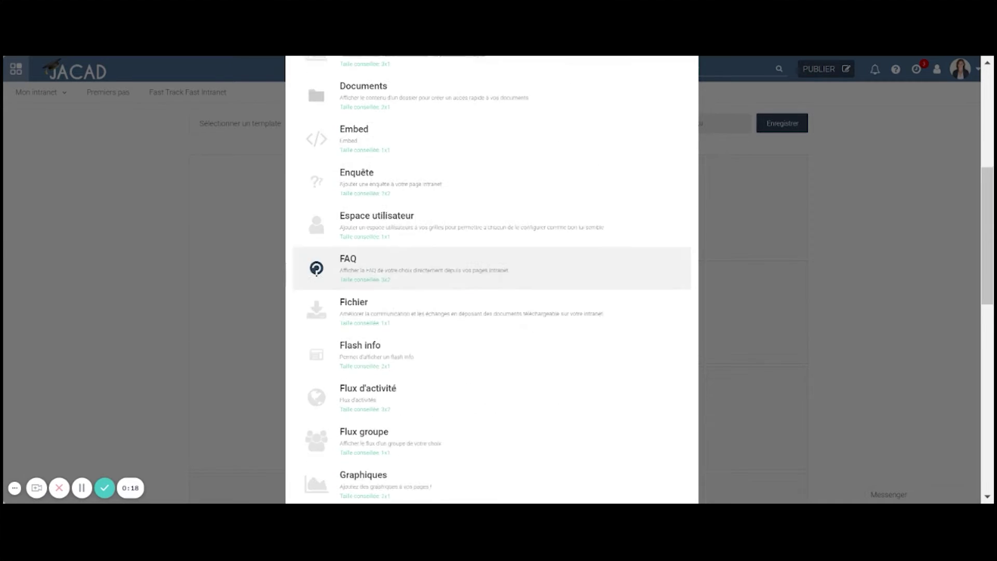
left_click(380, 423)
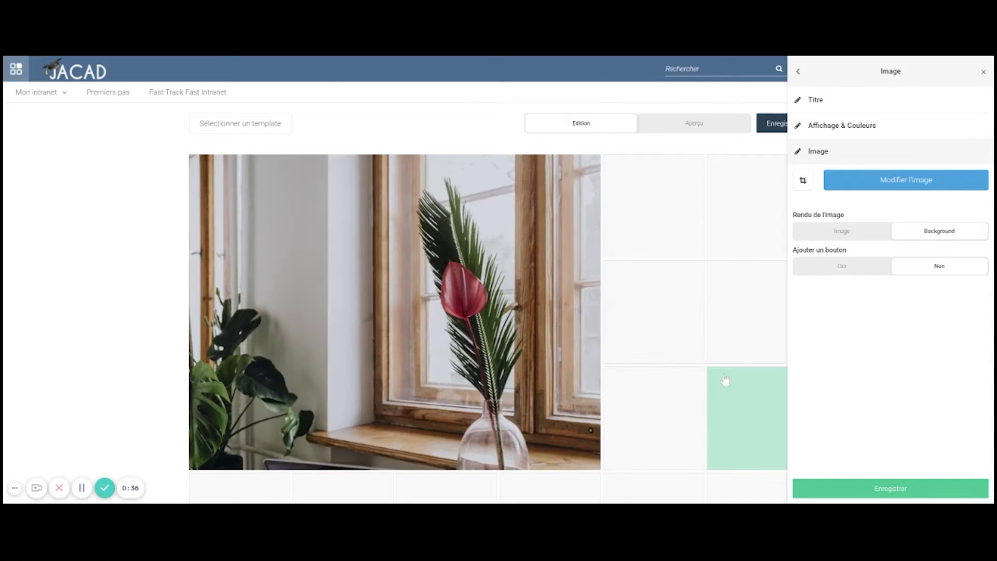
- Crop the widget's image with the crop area moved down to include the laptop and table, and save the Image widget
left_click(803, 180)
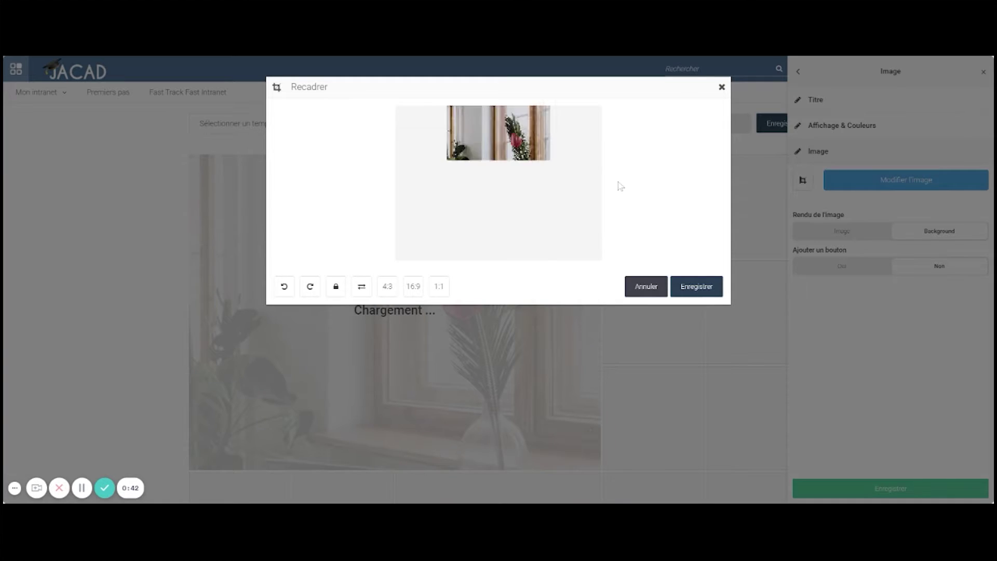
left_click_drag(530, 182, 514, 156)
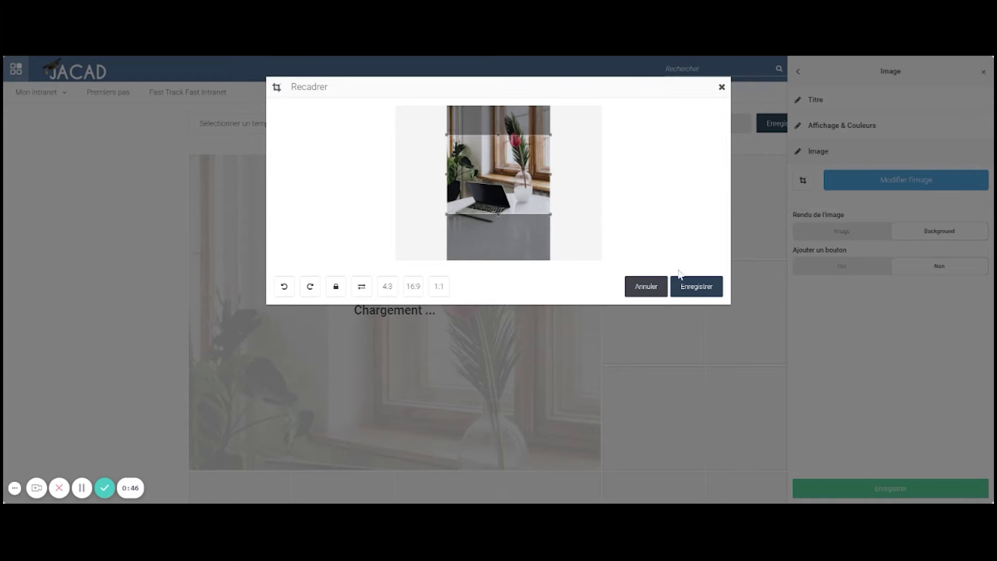
left_click(691, 286)
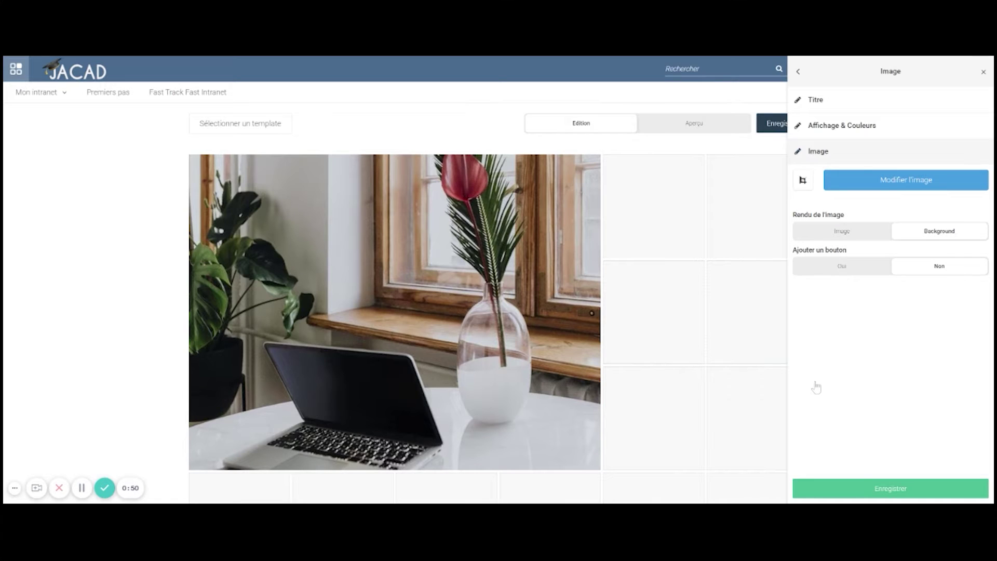
left_click(894, 488)
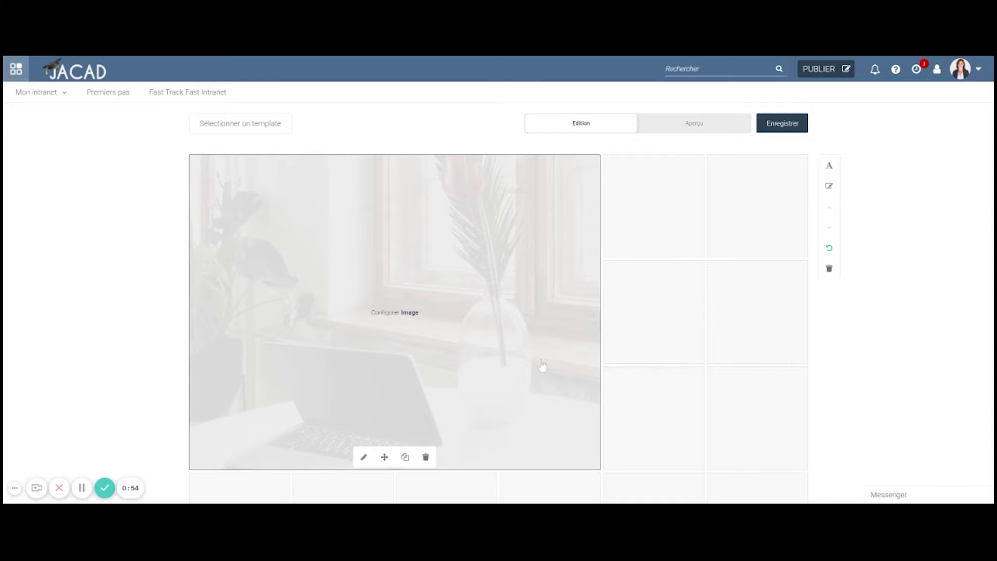
- Resize the Image widget's block to four columns by four rows
scroll(542, 366, "down", 1)
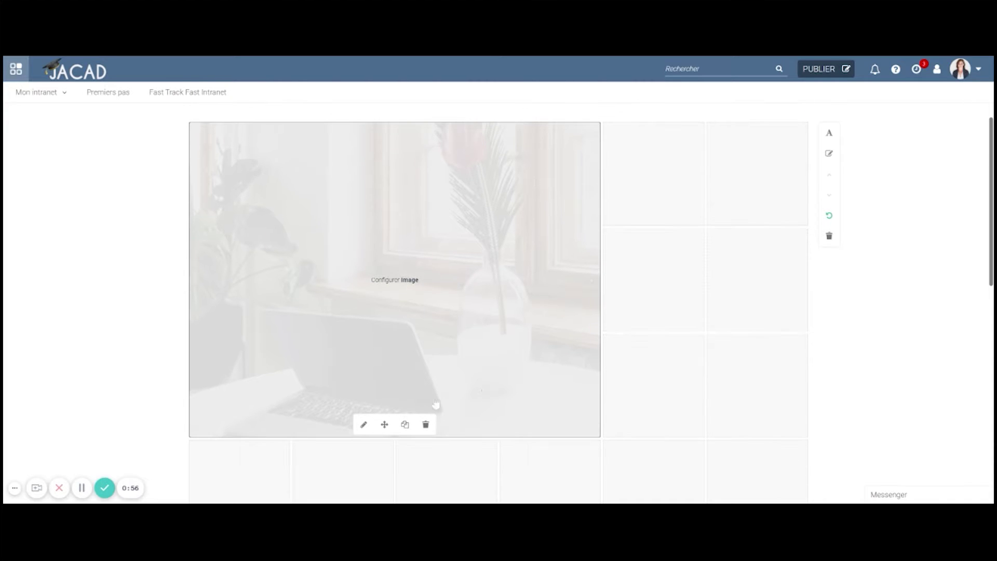
left_click(364, 424)
scroll(365, 428, "down", 2)
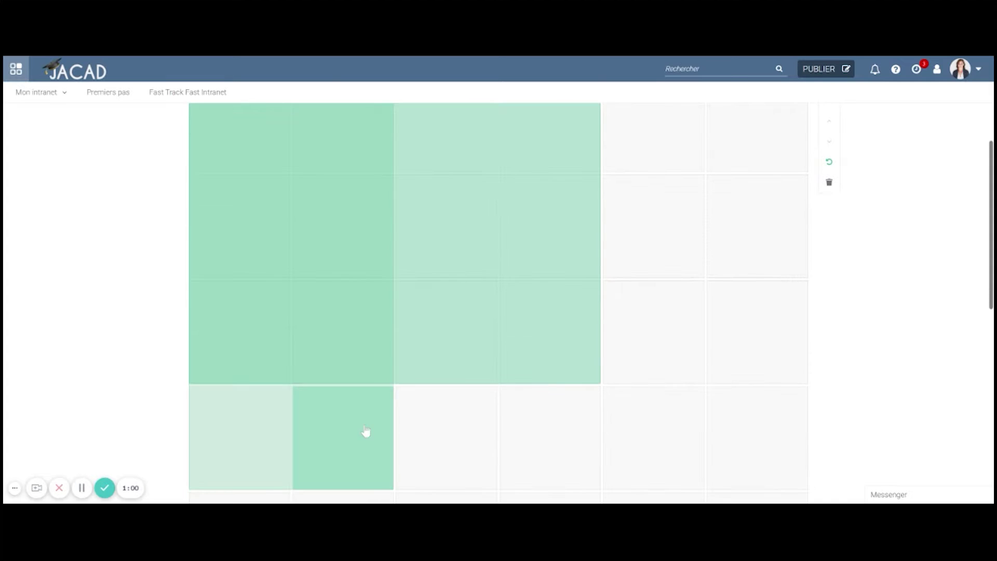
left_click(538, 429)
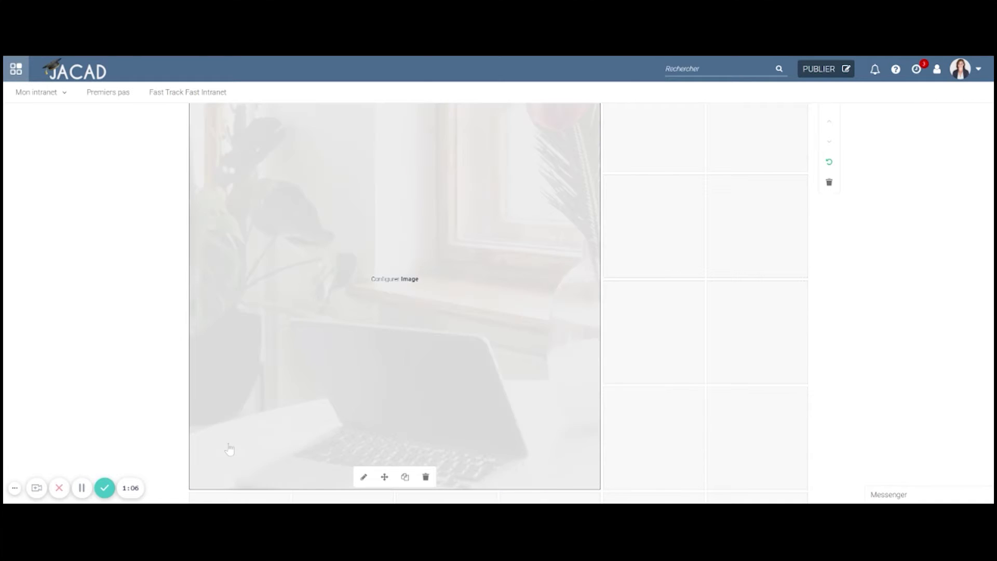
left_click(104, 488)
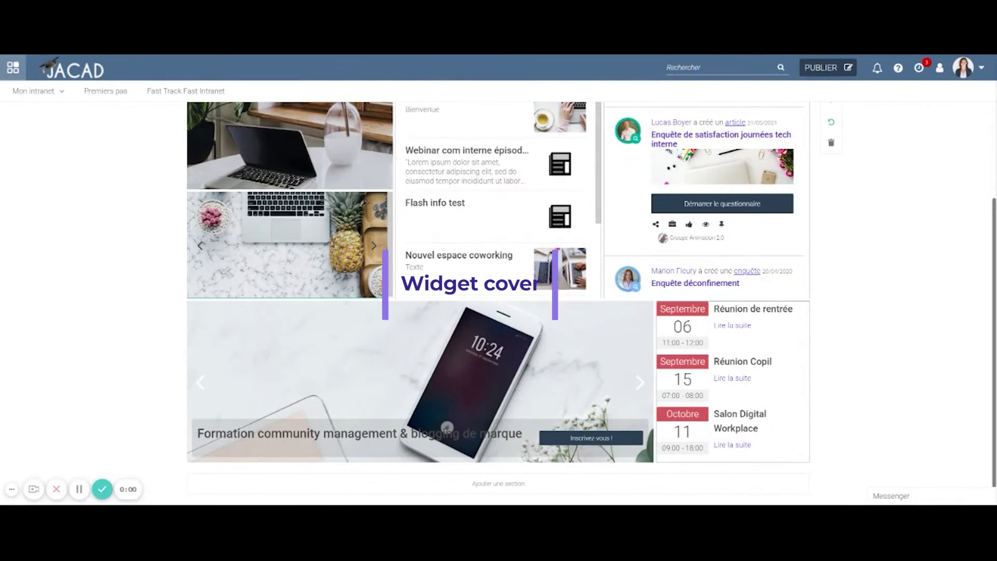
scroll(499, 304, "up", 3)
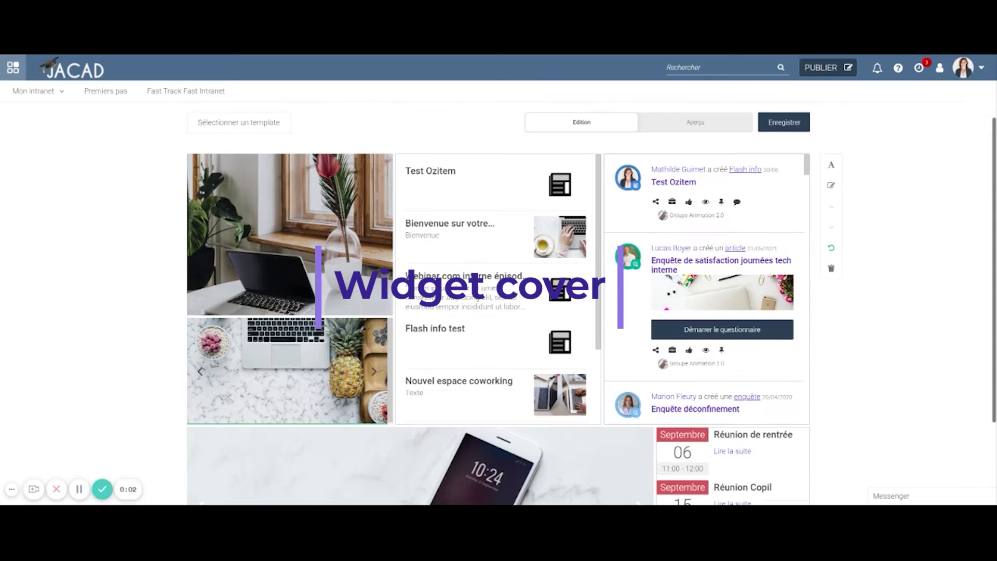
scroll(498, 304, "down", 3)
scroll(499, 304, "up", 3)
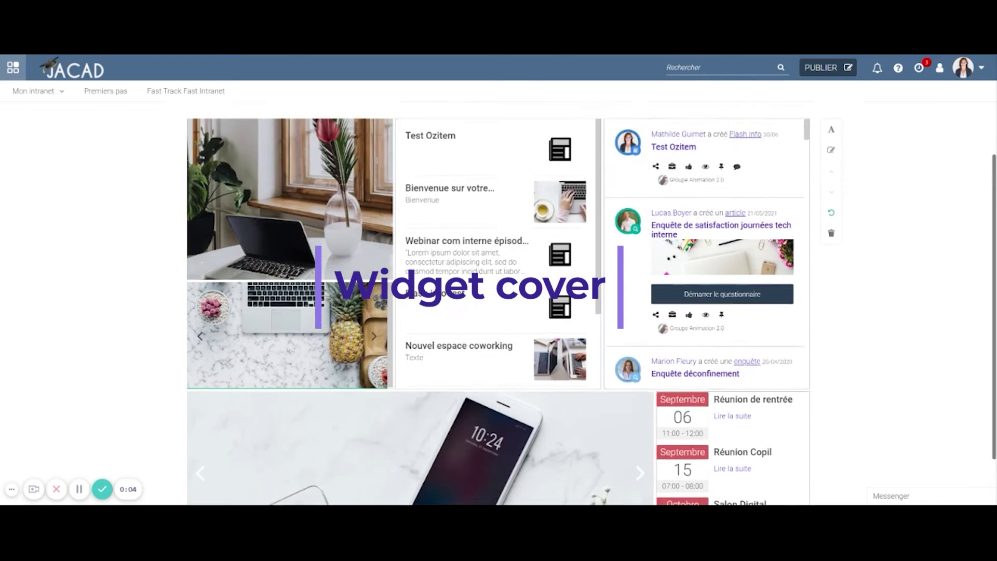
scroll(498, 303, "down", 3)
scroll(499, 304, "up", 3)
scroll(499, 304, "down", 3)
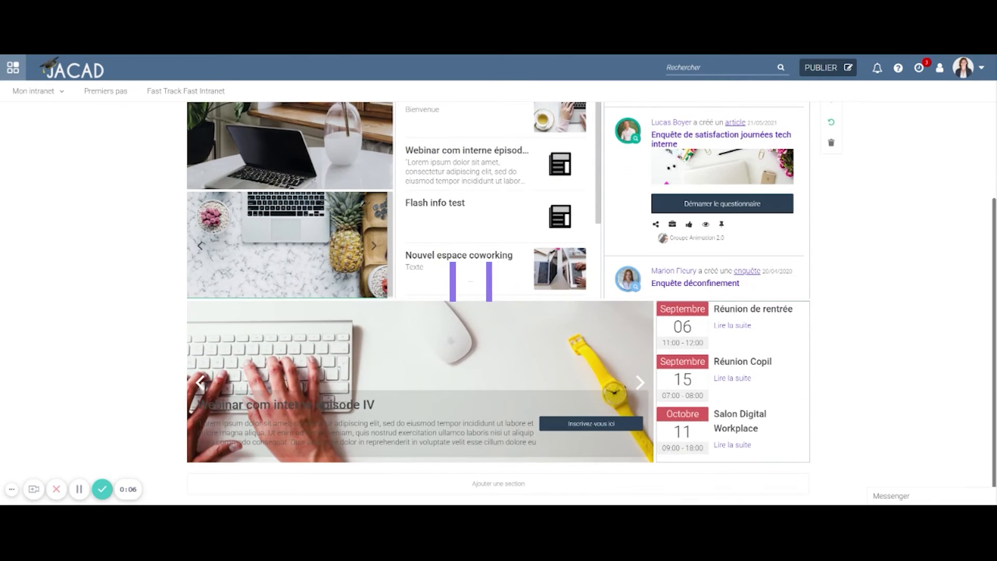
scroll(498, 304, "up", 3)
- Add a new section with 12 columns and 8 rows below the existing page content
scroll(498, 304, "down", 3)
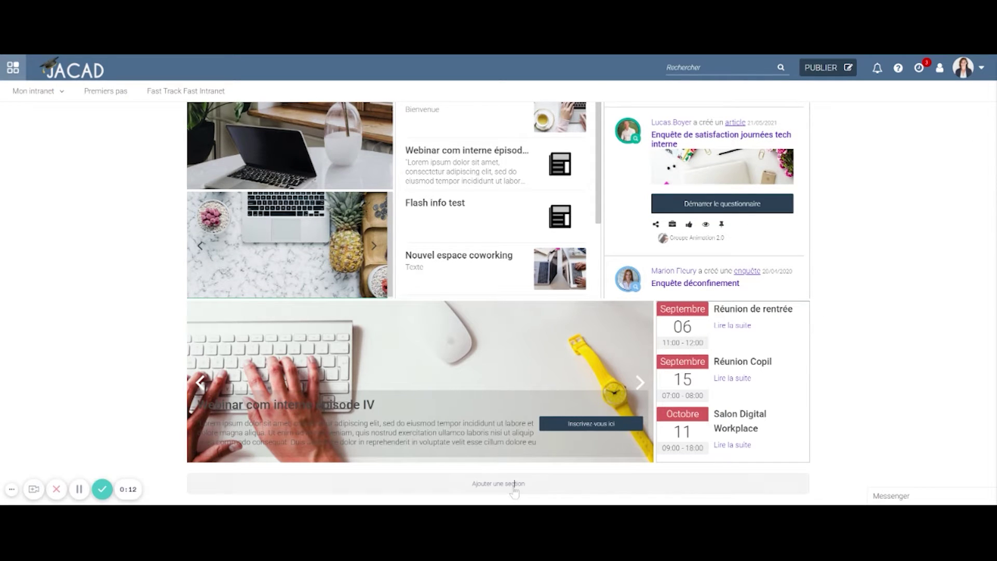
left_click(514, 485)
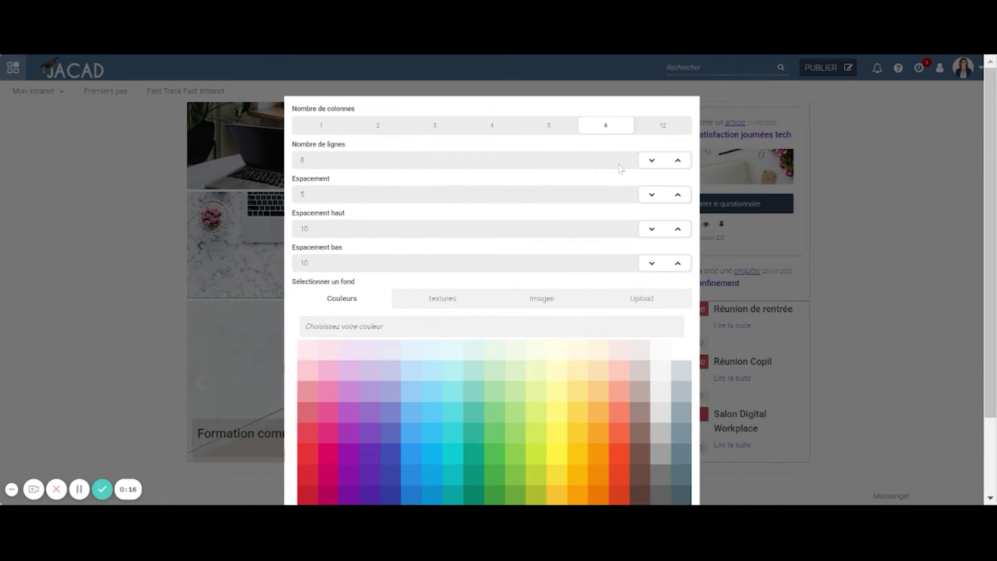
left_click(663, 126)
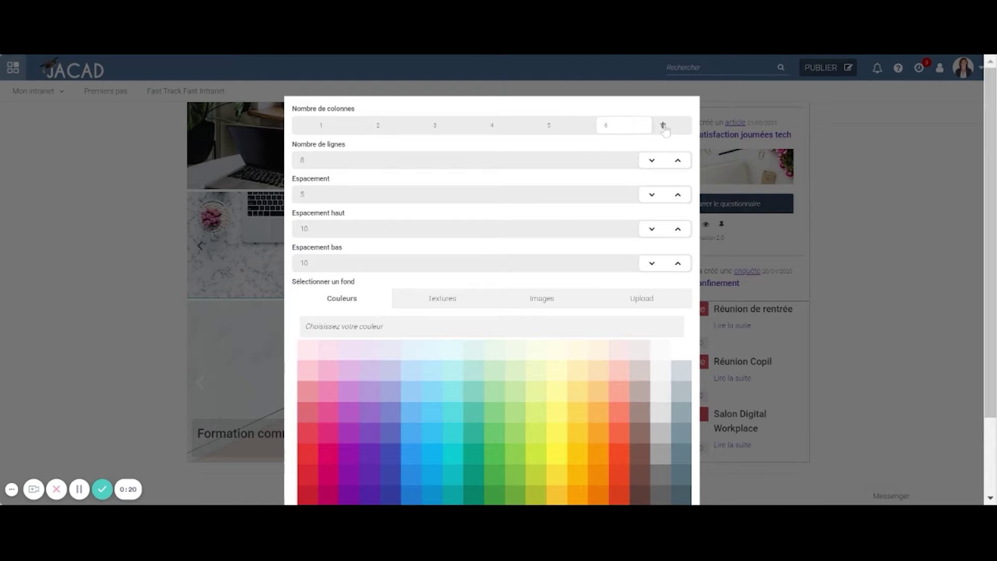
scroll(647, 319, "down", 2)
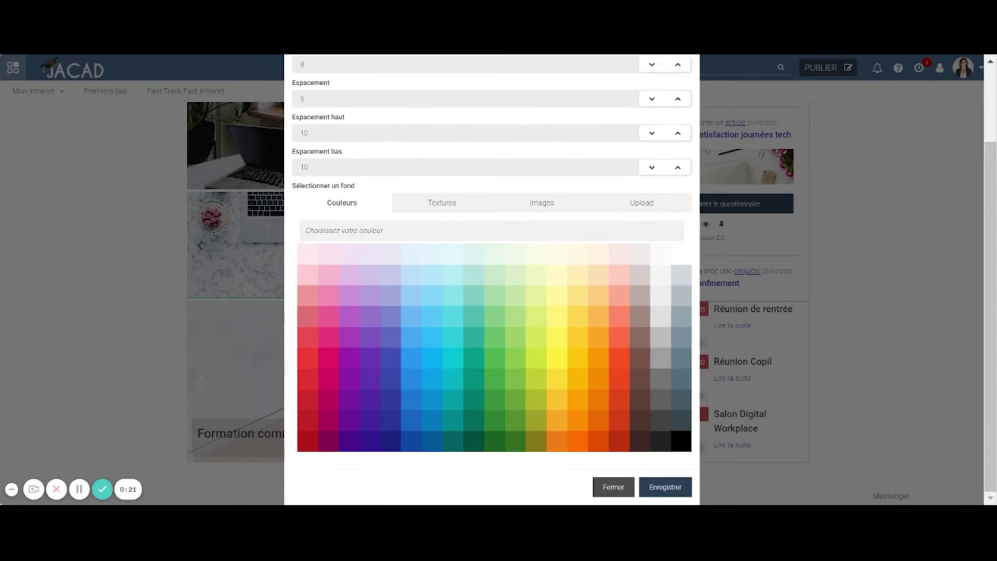
left_click(665, 487)
- Create a block eight columns wide and three rows high at the new section's start and add a Cover widget to it
scroll(901, 394, "down", 5)
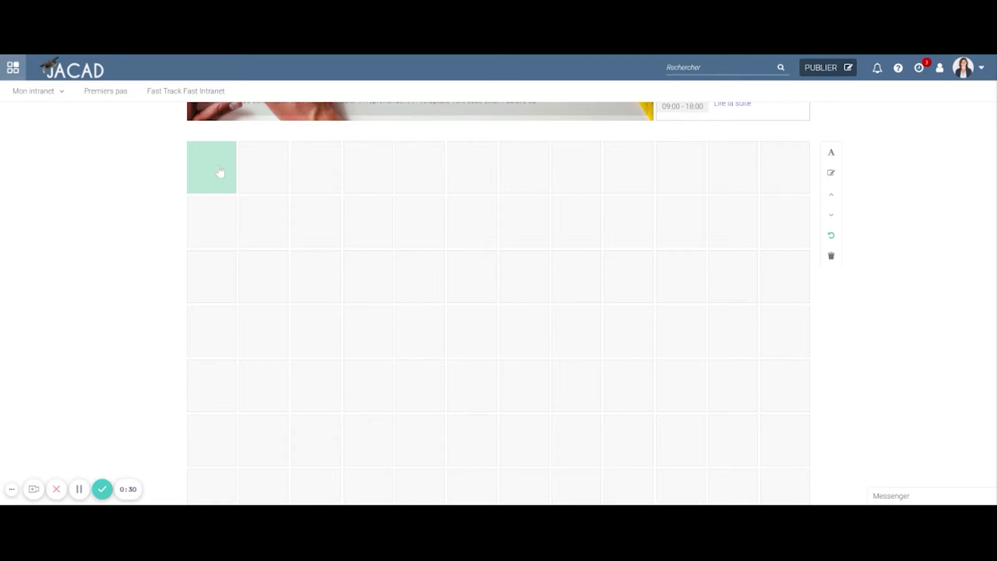
left_click_drag(220, 172, 572, 298)
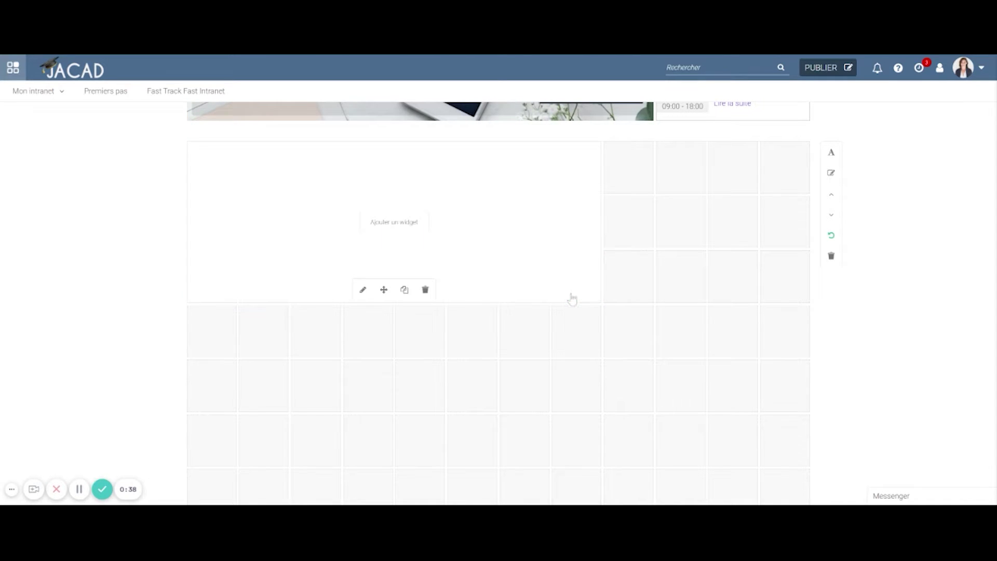
left_click(410, 225)
scroll(516, 280, "down", 1)
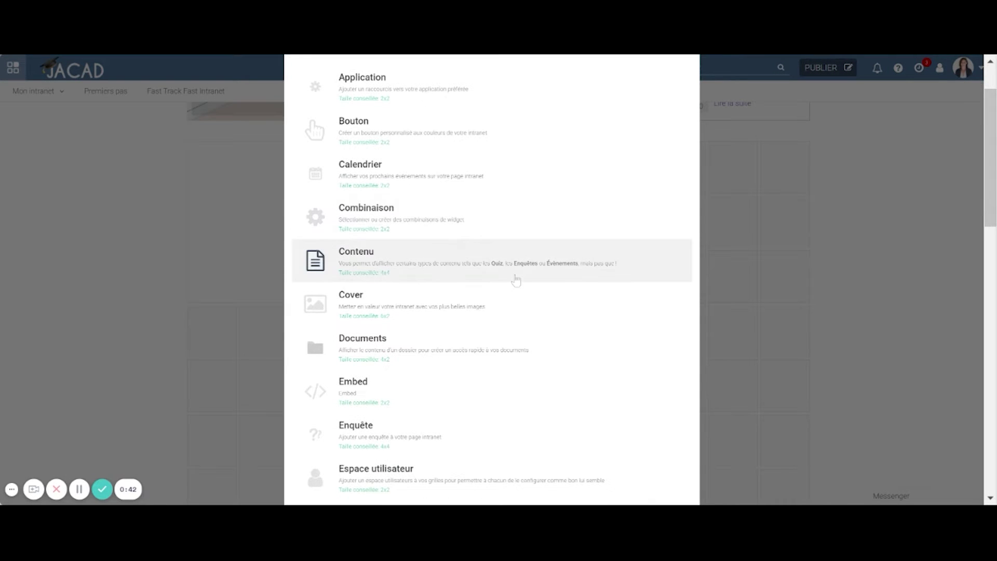
left_click(426, 311)
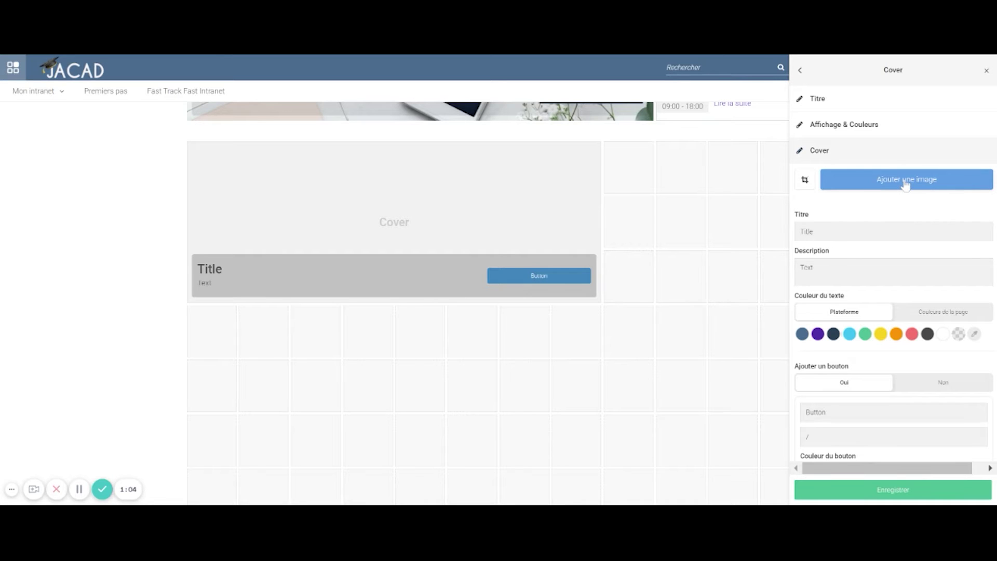
- Add the photo of the woman at her laptop to the cover and crop it to 16:9 along its lower edge
left_click(905, 185)
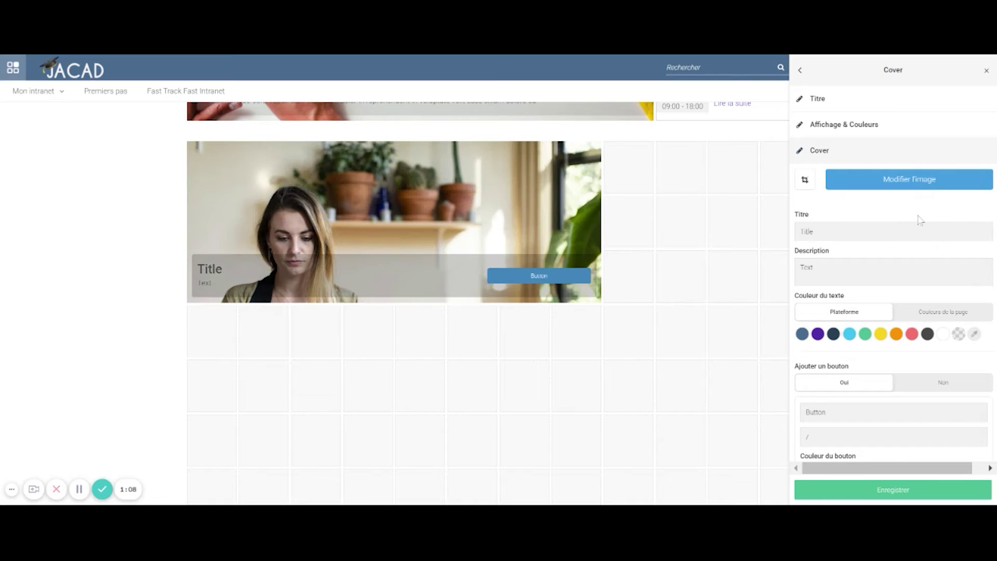
left_click(805, 180)
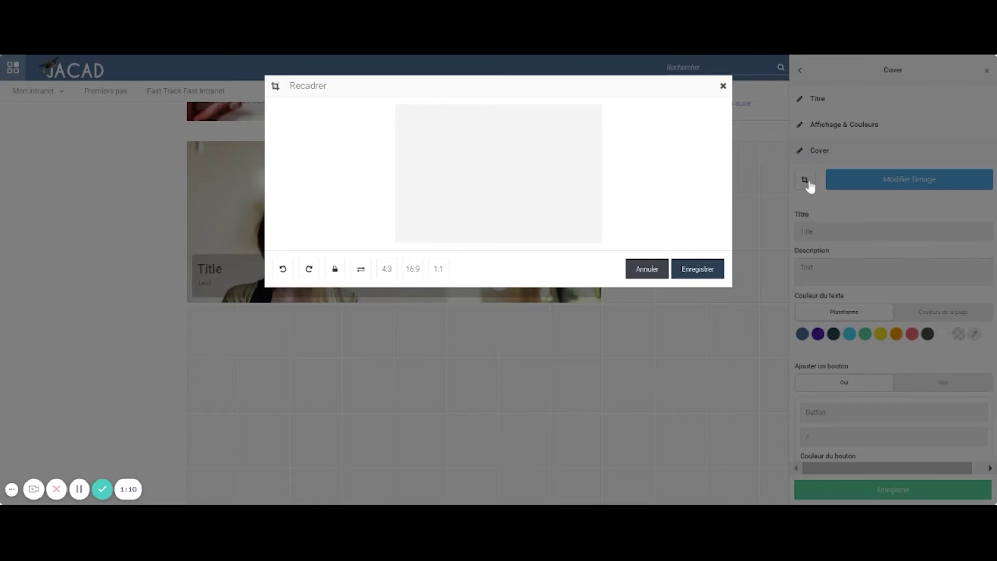
left_click(413, 271)
mouse_move(526, 187)
left_mouse_down()
mouse_move(527, 175)
mouse_move(526, 195)
left_mouse_up()
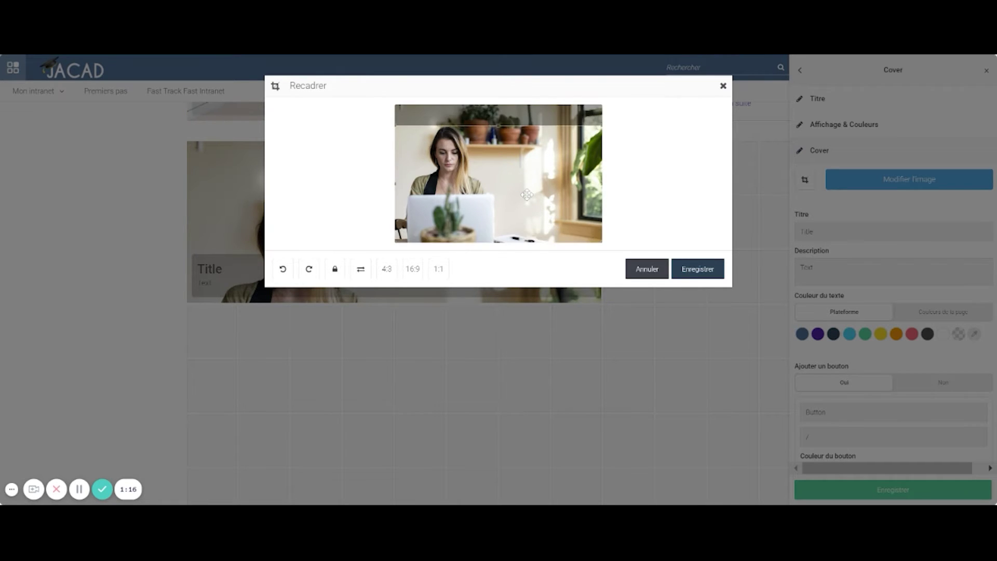
left_click(690, 270)
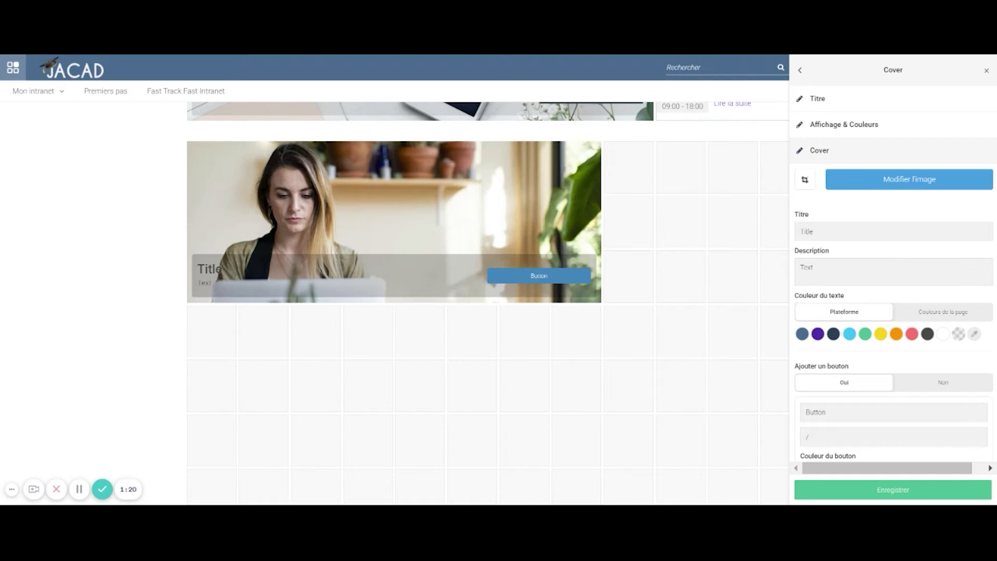
- Set the cover's title to "Bienvenue" and description to "jlfvkdlvmdq", with white text
key("BackSpace")
key("BackSpace")
key("BackSpace")
key("BackSpace")
type("Bienvenue")
key("Tab")
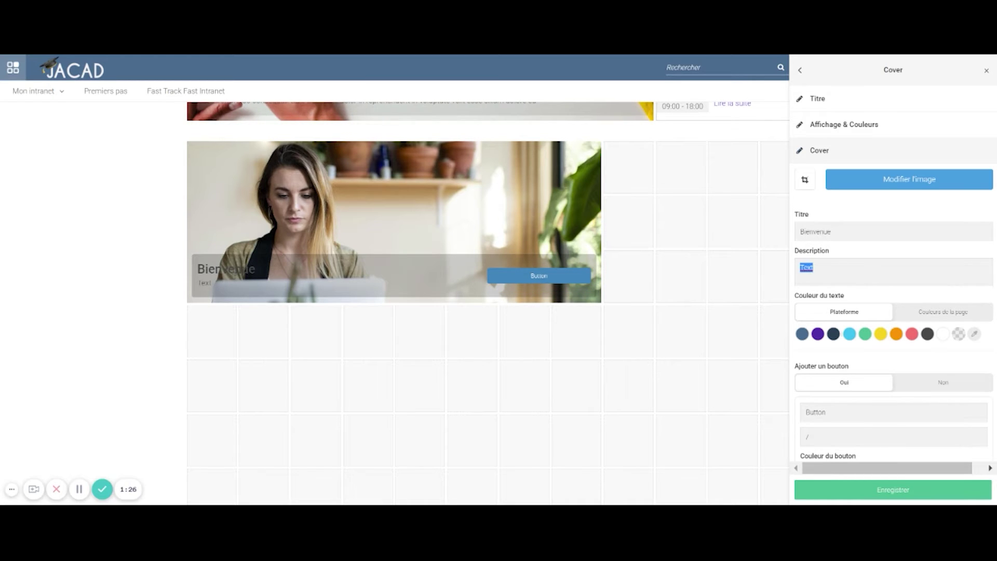
type("jlfvkdlvmdq")
scroll(937, 297, "down", 1)
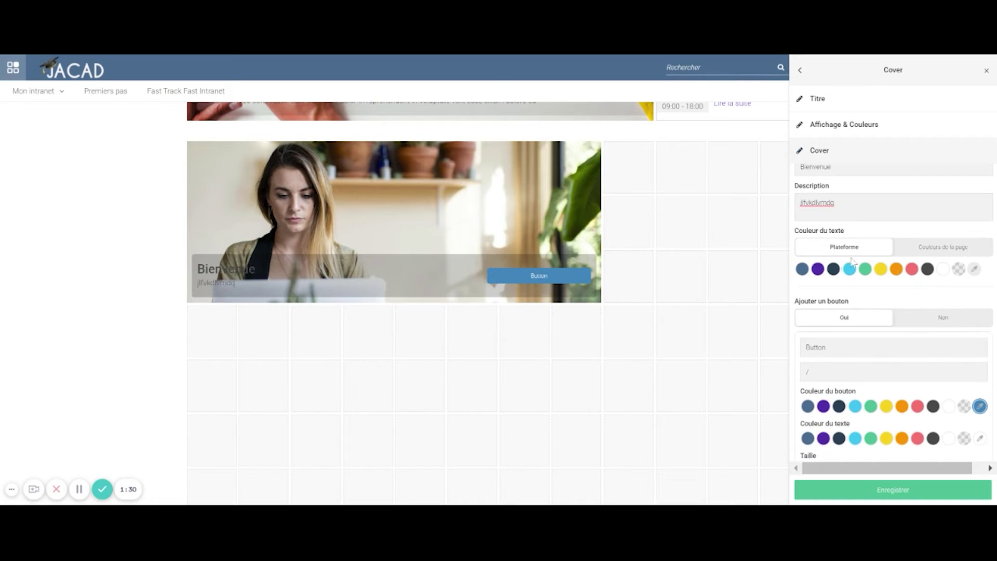
left_click(945, 273)
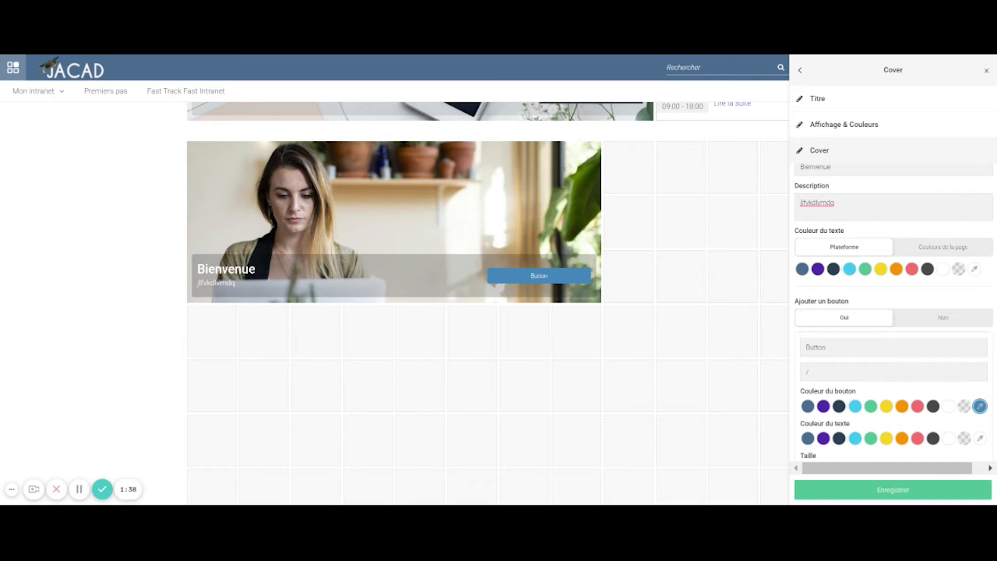
scroll(938, 267, "down", 1)
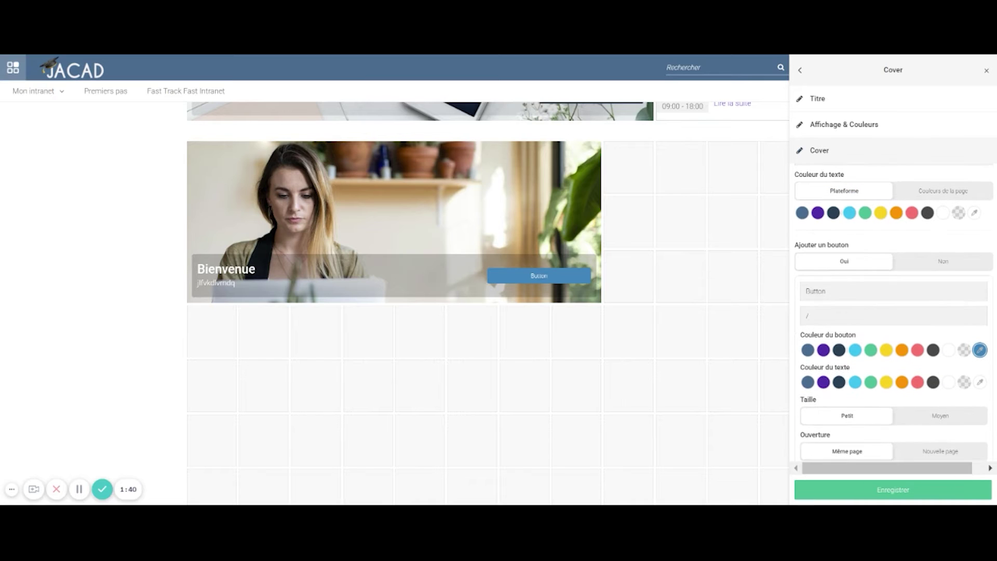
left_click(931, 267)
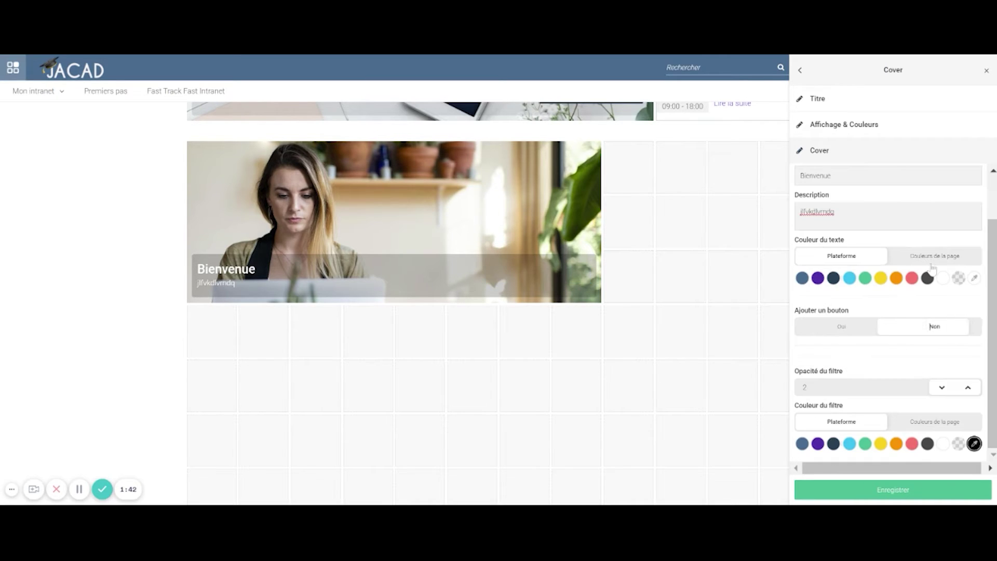
left_click(842, 332)
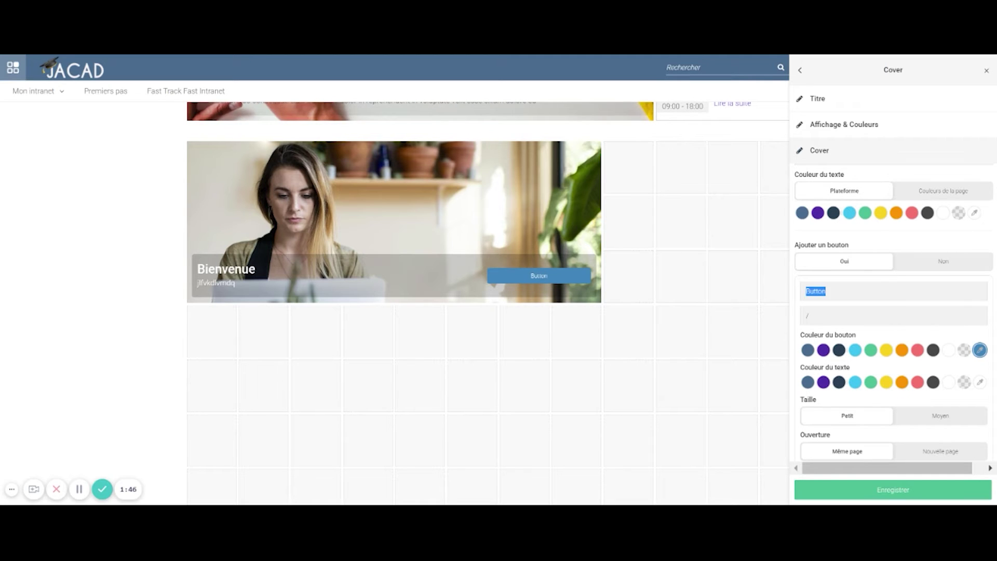
type("Cliquez ici")
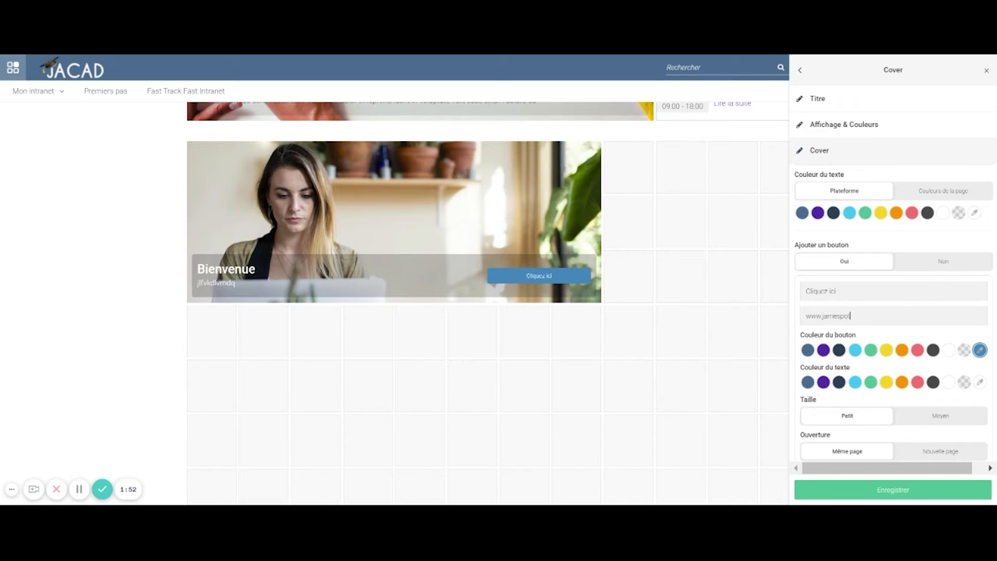
scroll(917, 377, "up", 3)
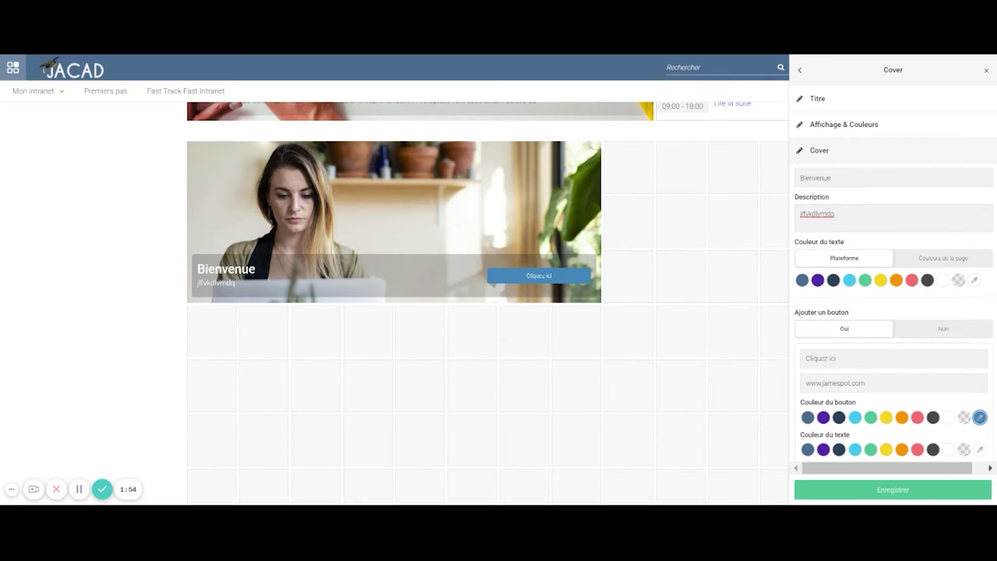
- Colour the cover's button dark grey, set its size to Moyen and its opening to Nouvelle page, and save the widget
scroll(917, 377, "down", 1)
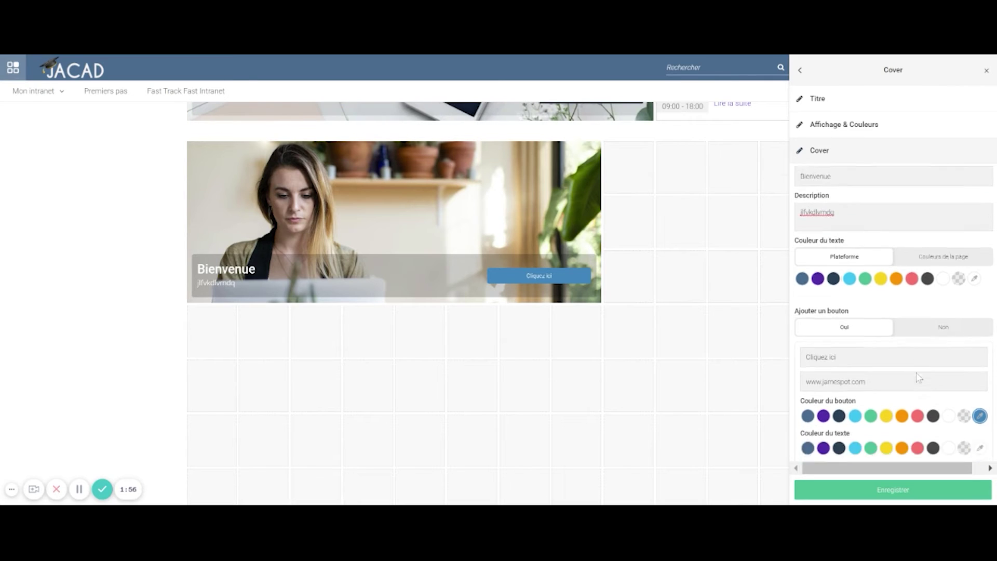
scroll(917, 377, "up", 1)
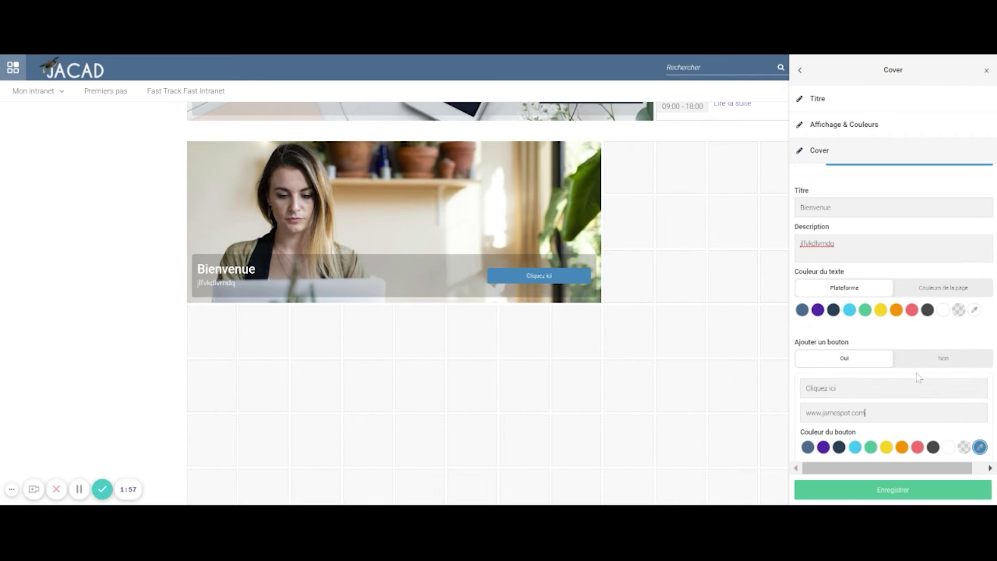
left_click(932, 448)
scroll(948, 430, "down", 2)
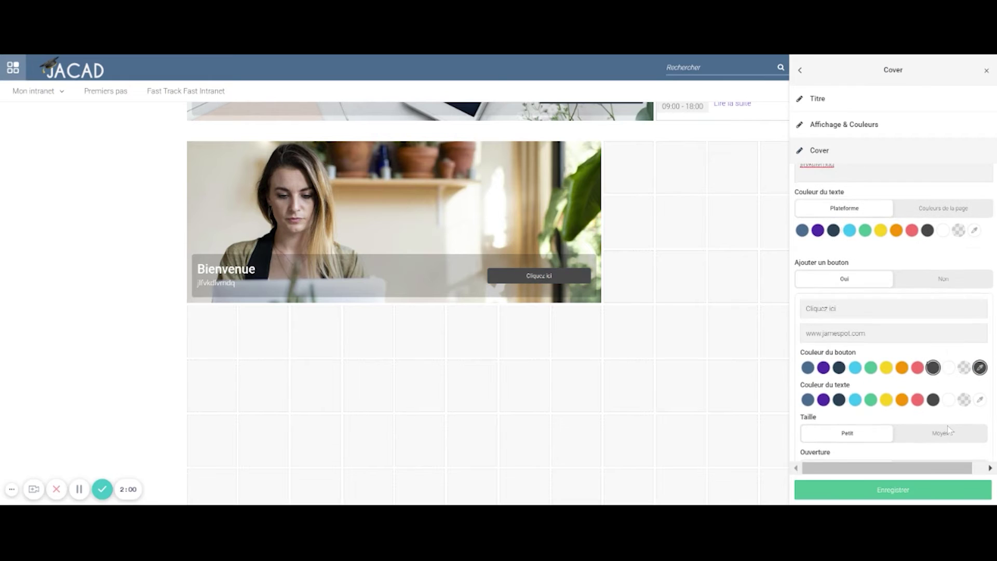
scroll(947, 430, "down", 1)
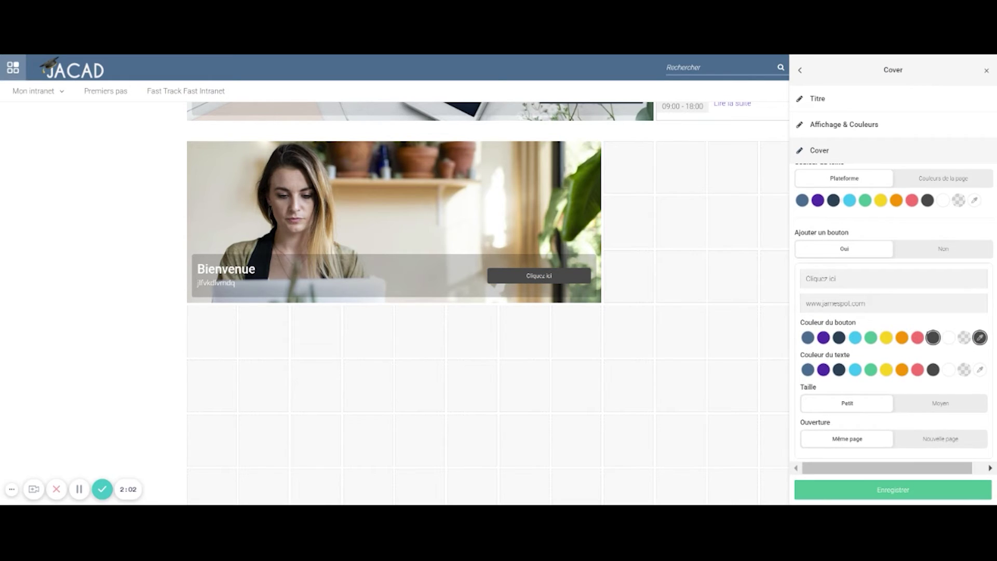
left_click(940, 406)
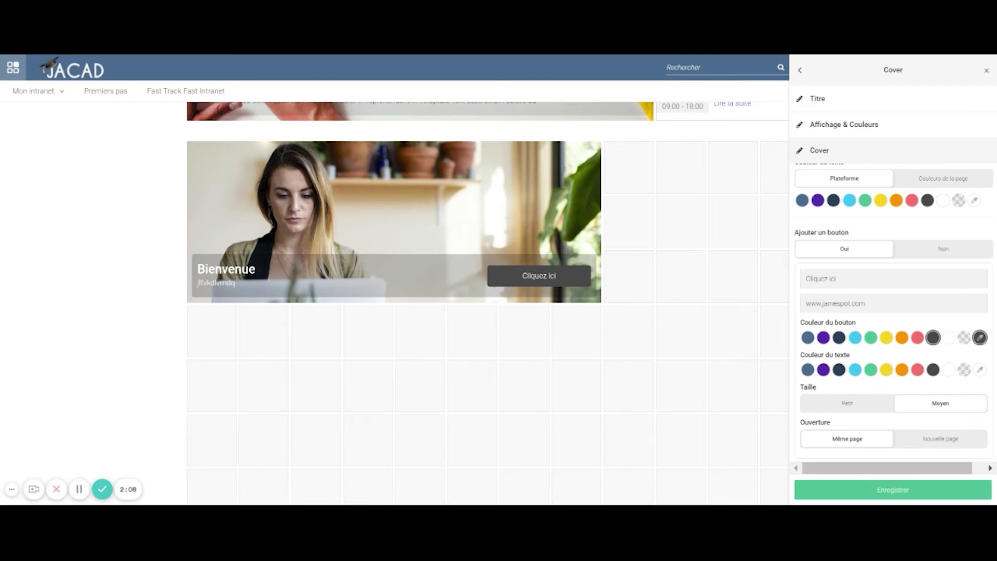
left_click(923, 441)
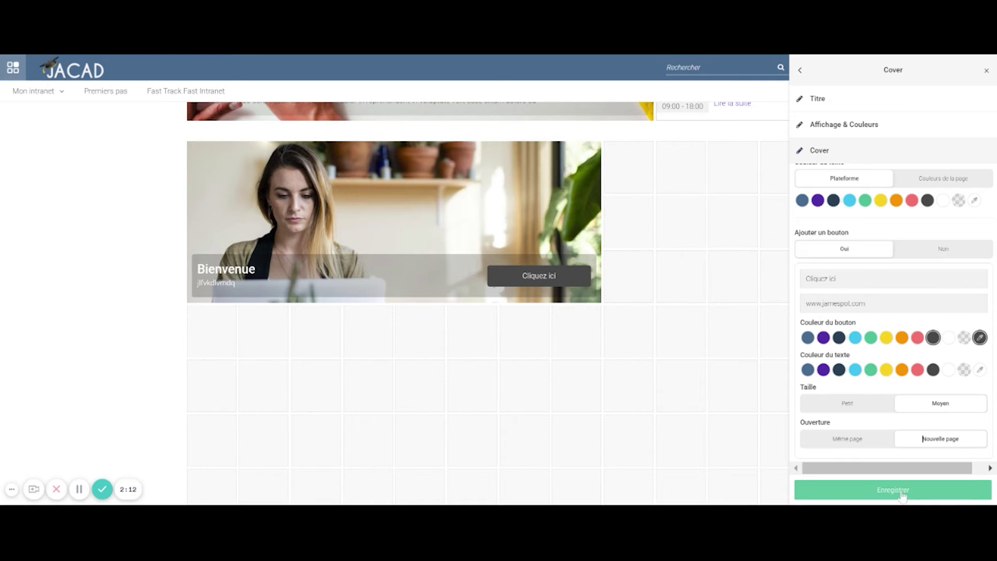
left_click(902, 496)
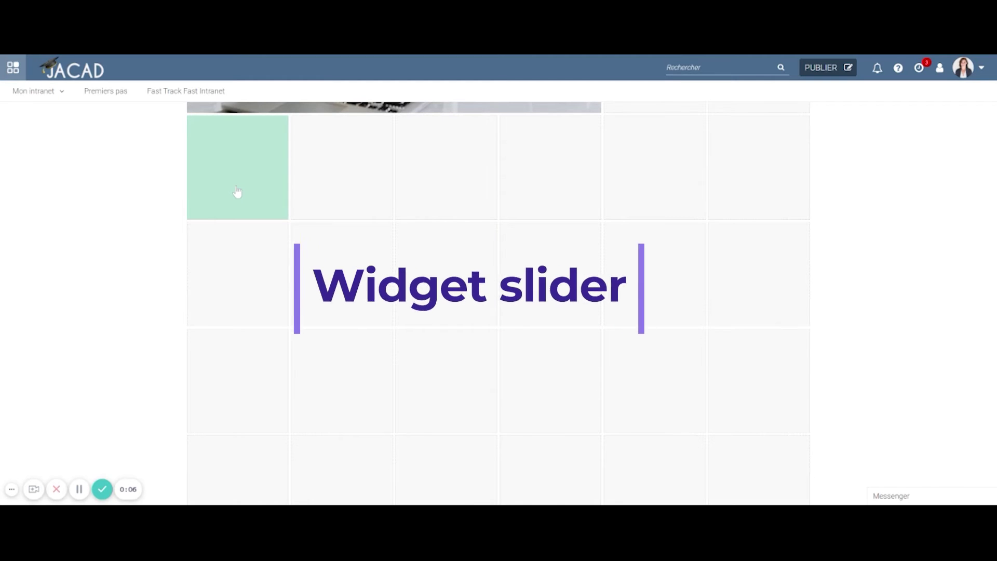
- Create a block four columns wide and two rows high directly below the existing image and add a Slider widget to it
left_click_drag(238, 194, 558, 289)
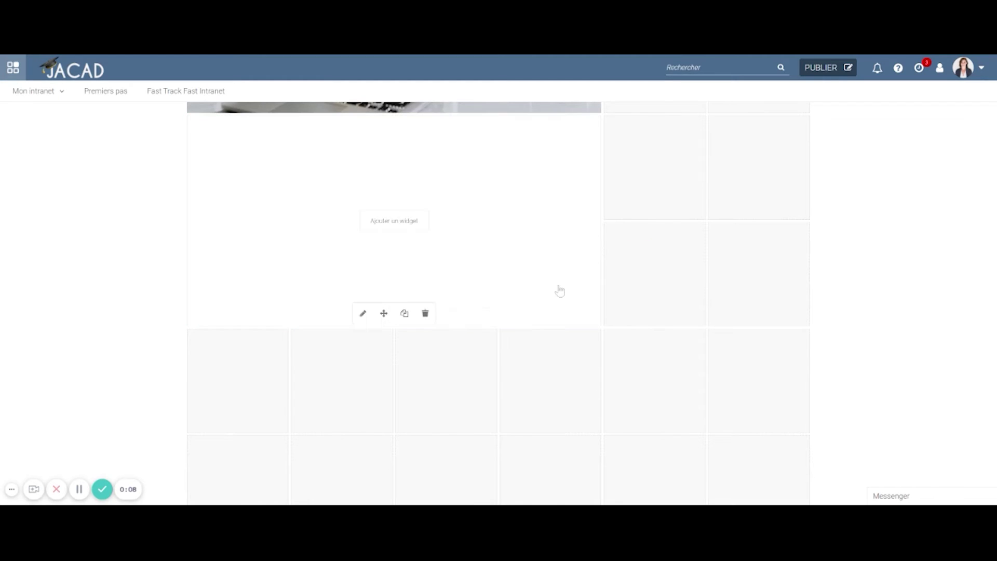
left_click(408, 231)
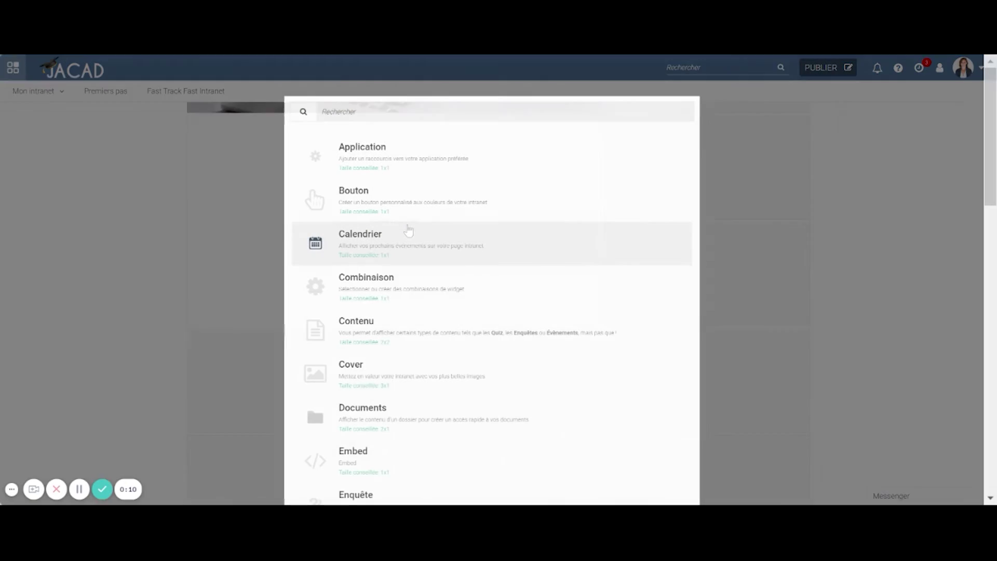
scroll(474, 317, "down", 4)
scroll(475, 315, "down", 10)
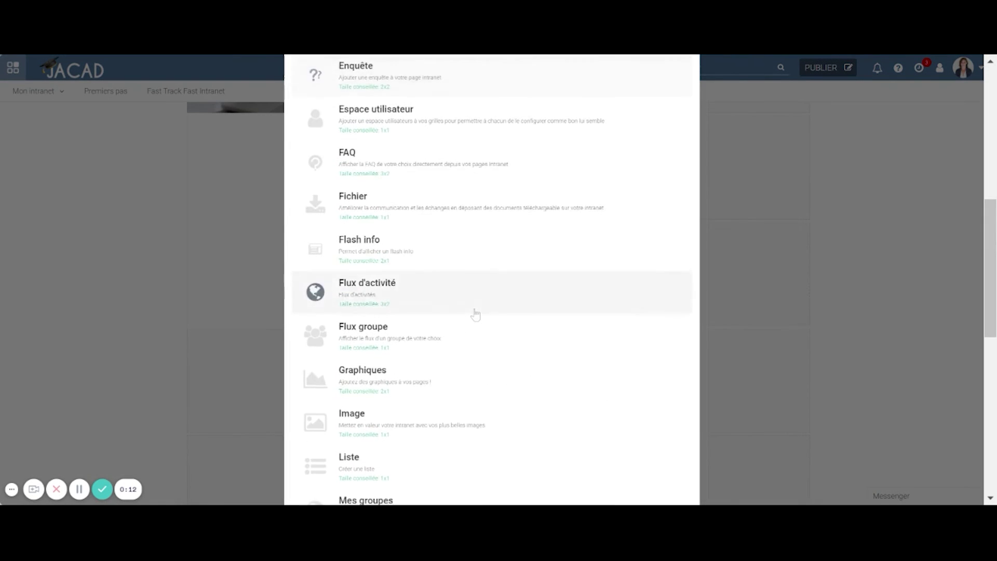
scroll(451, 259, "down", 1)
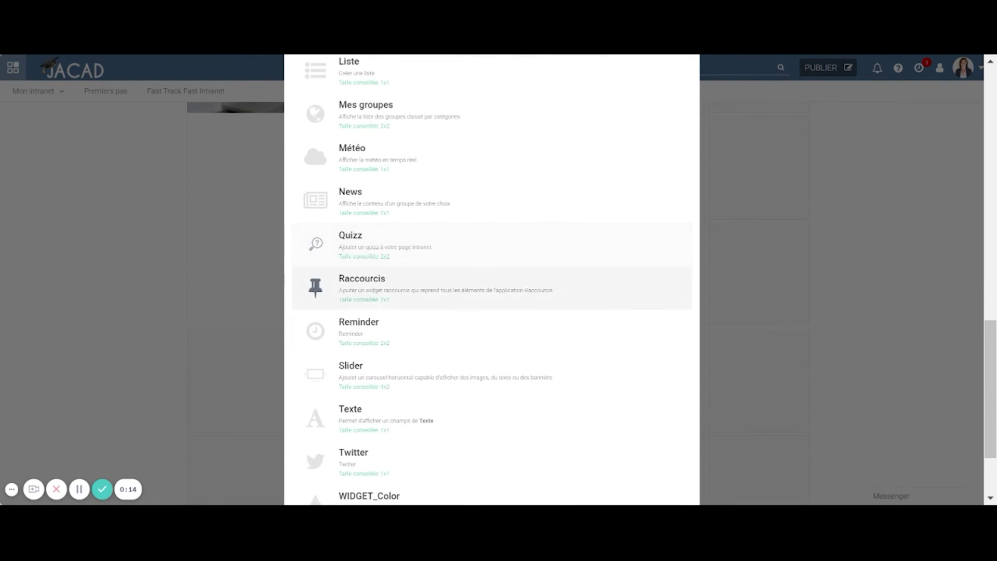
left_click(450, 383)
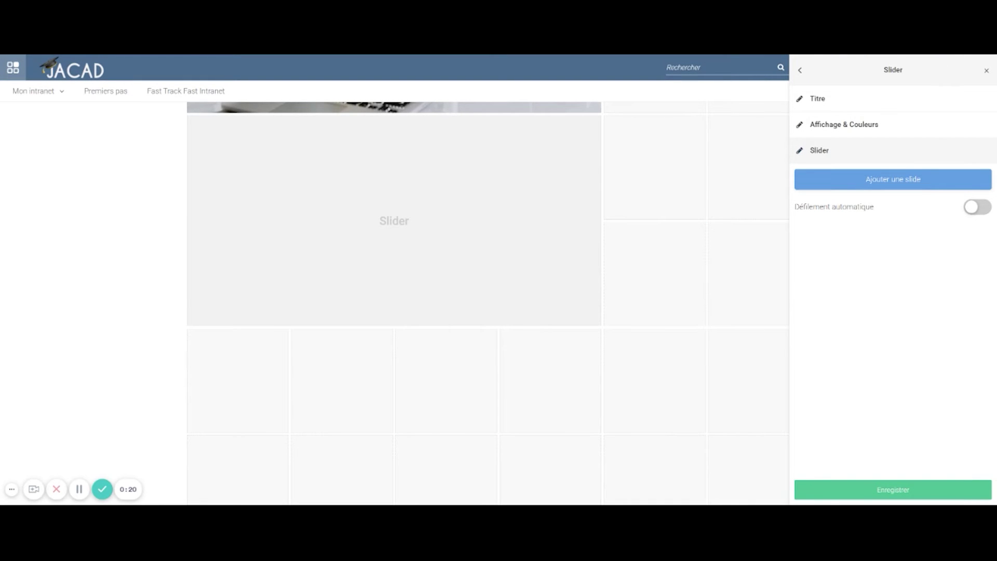
- Add three slides to the slider and give each slide an image
left_click(913, 182)
left_click(913, 181)
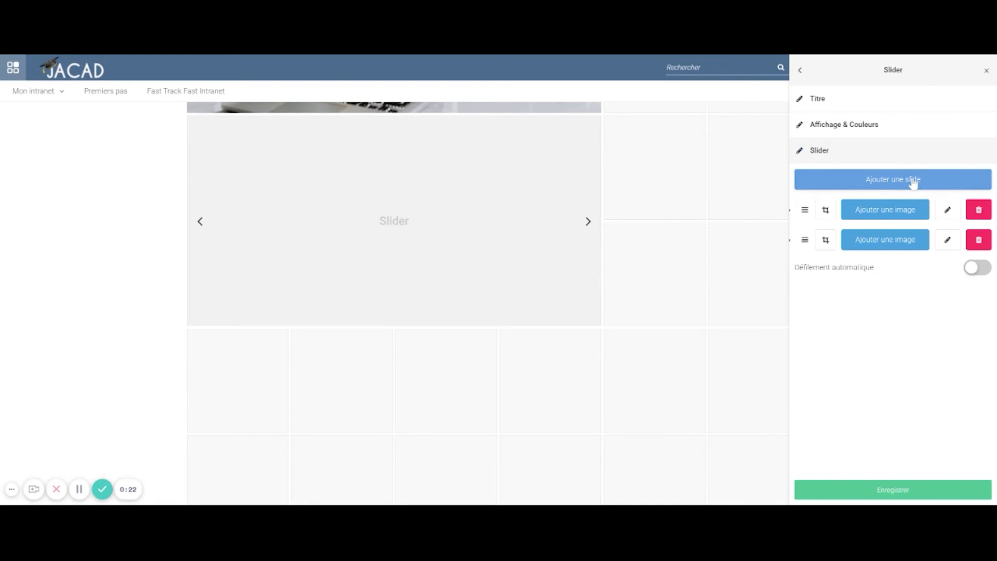
left_click(912, 182)
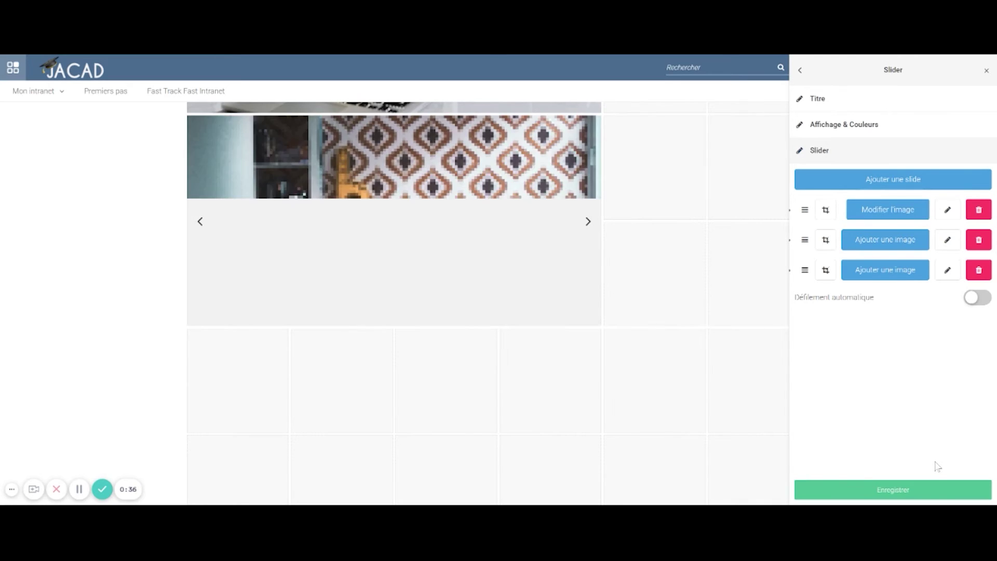
left_click(900, 245)
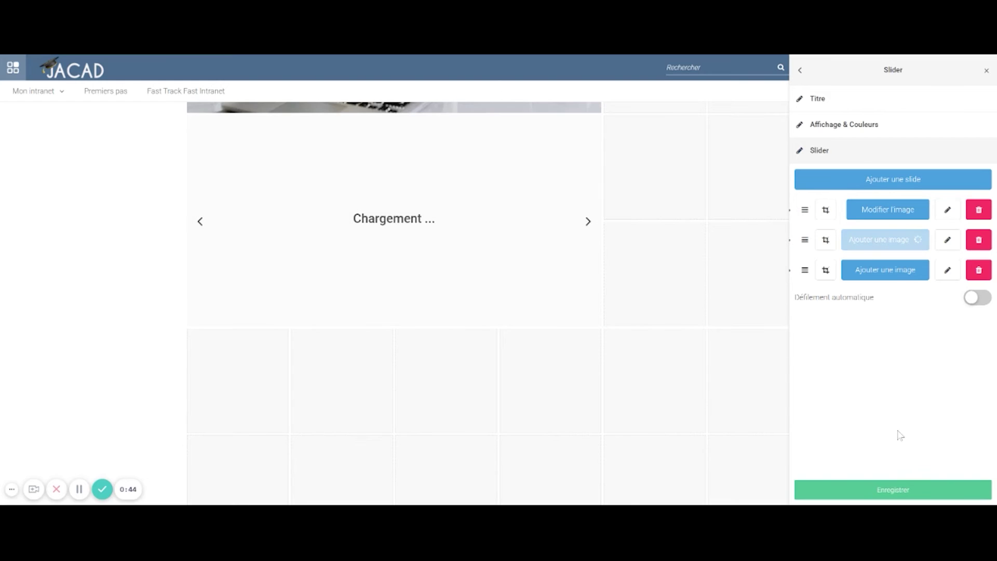
left_click(910, 278)
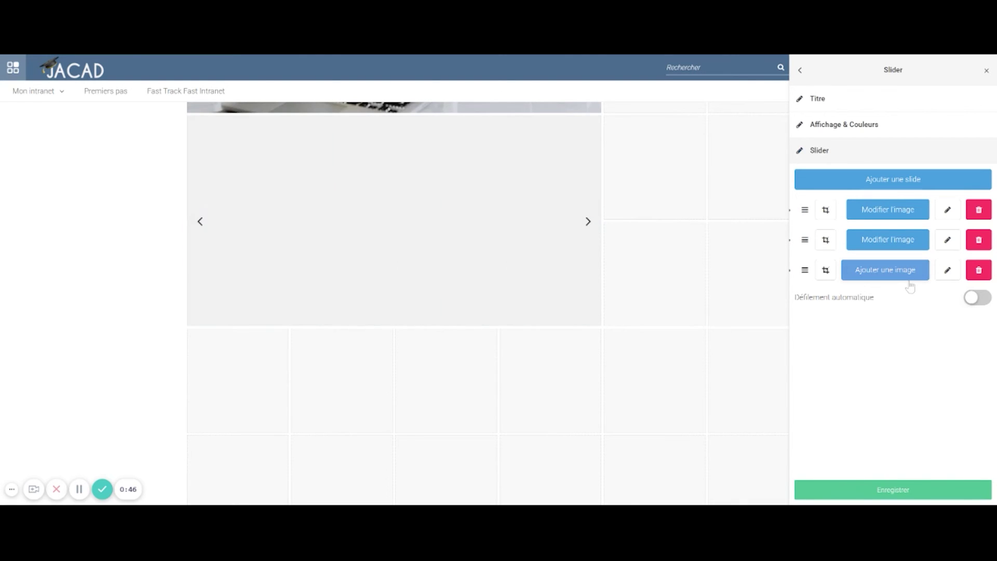
left_click(902, 278)
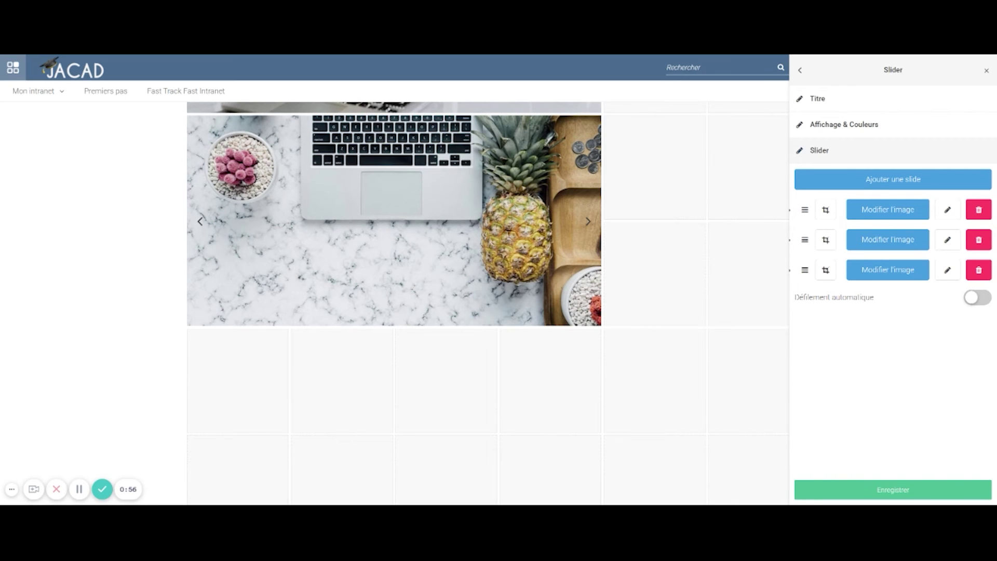
- Enable the slider's automatic scrolling with a delay of 2 and save the widget
left_click(980, 298)
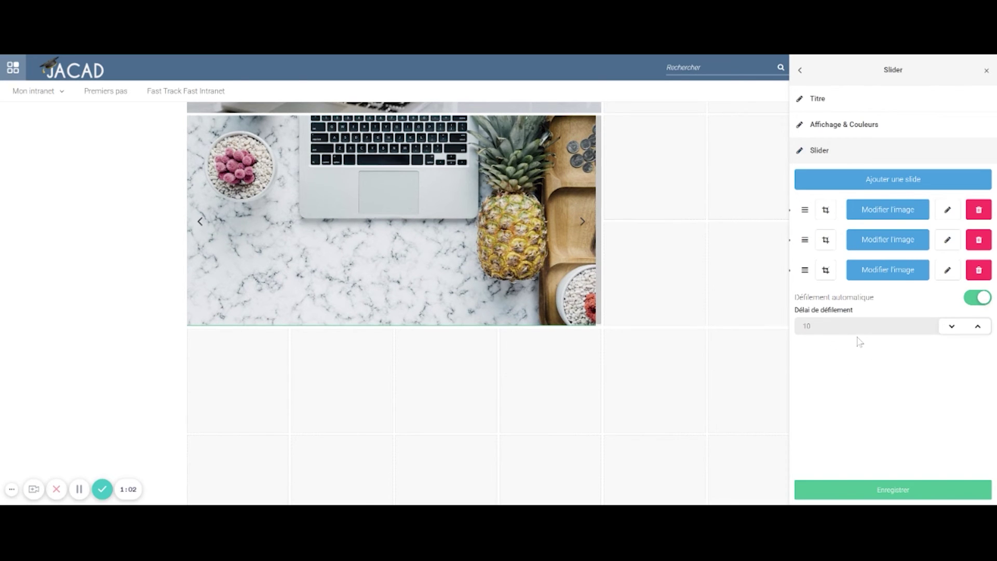
left_click(951, 327)
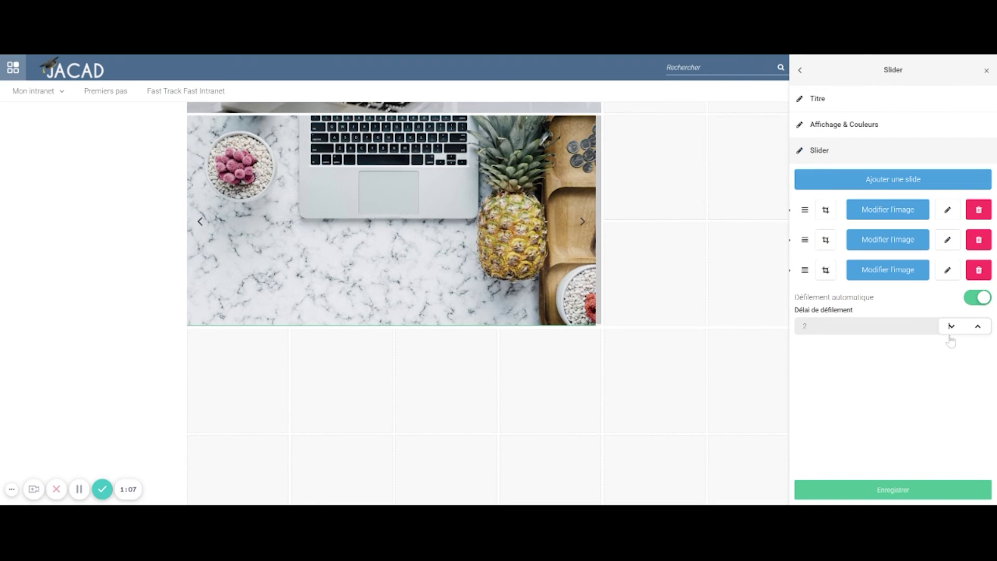
left_click(894, 492)
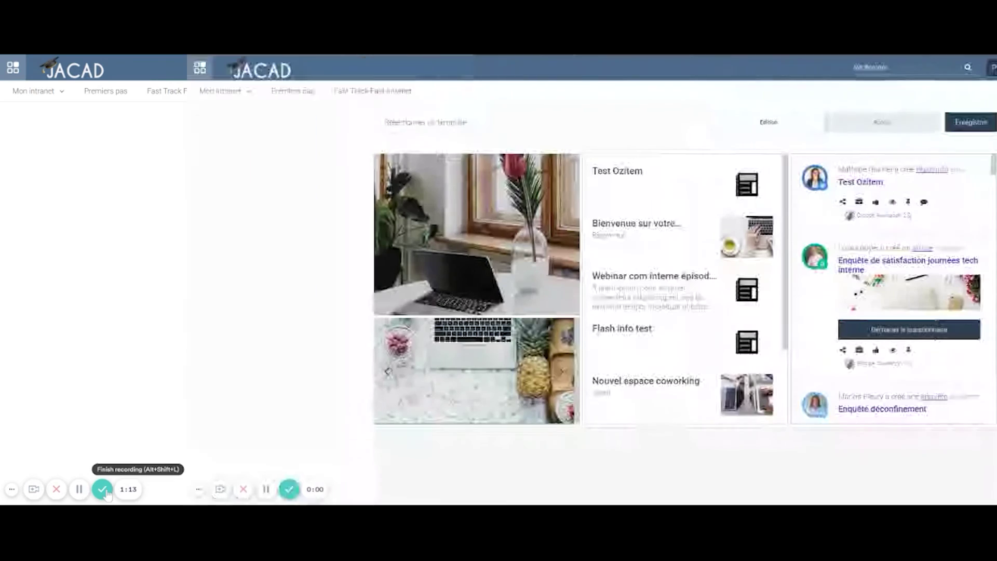
- Create a block nine columns wide and three rows high below the slider, starting at the first column, and add a Flash info widget
scroll(498, 260, "down", 2)
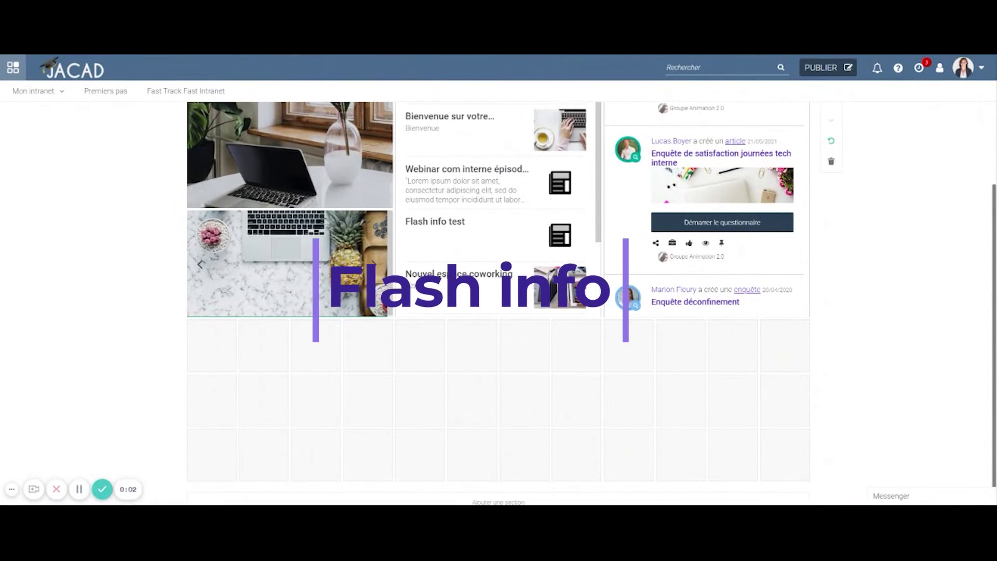
scroll(498, 303, "down", 1)
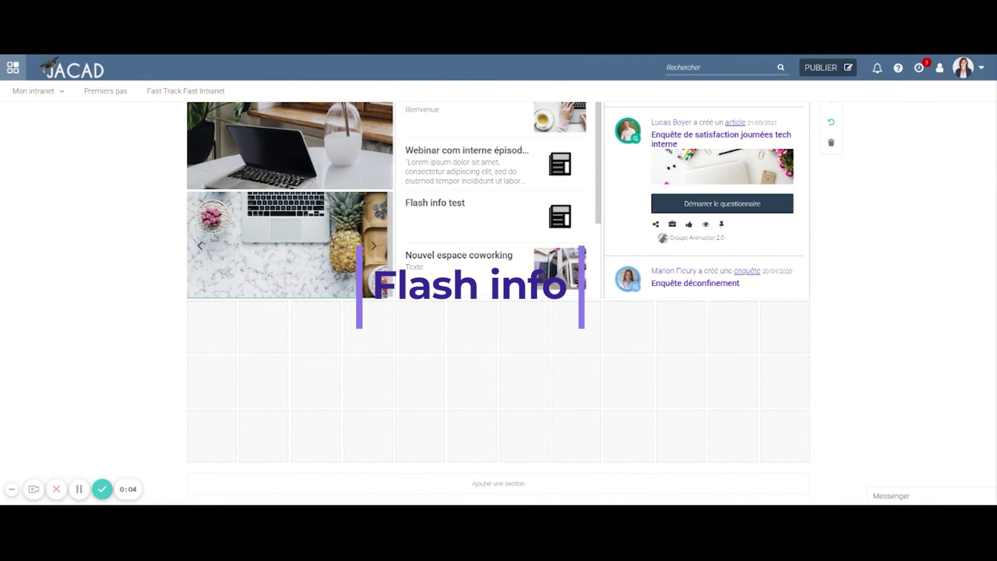
left_click_drag(209, 334, 616, 425)
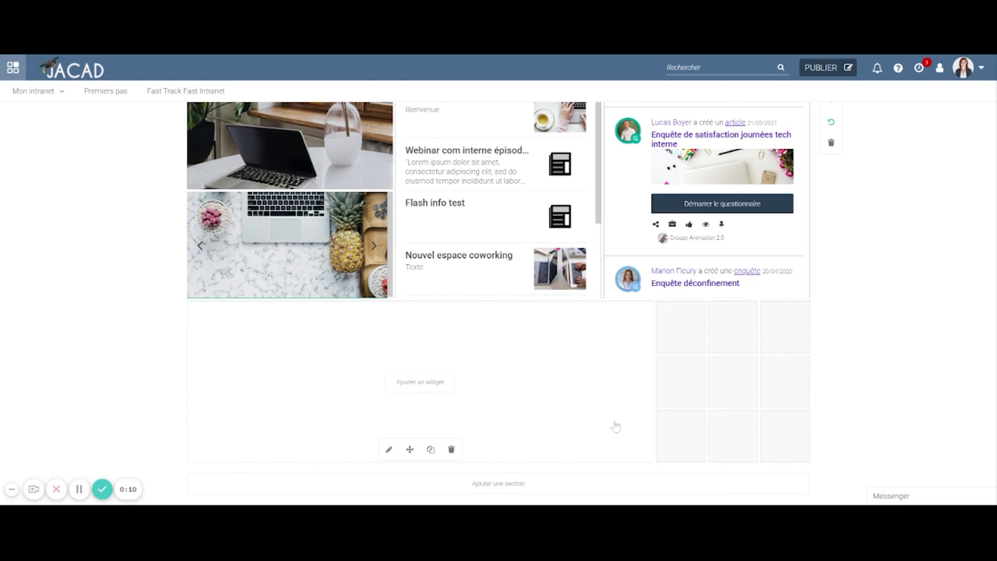
left_click(442, 388)
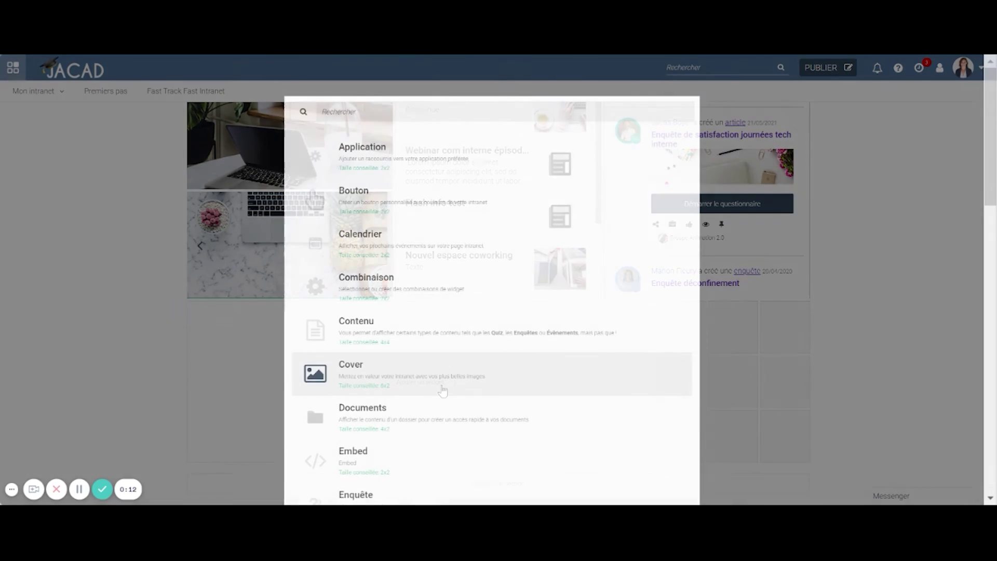
scroll(441, 387, "down", 4)
scroll(399, 379, "down", 1)
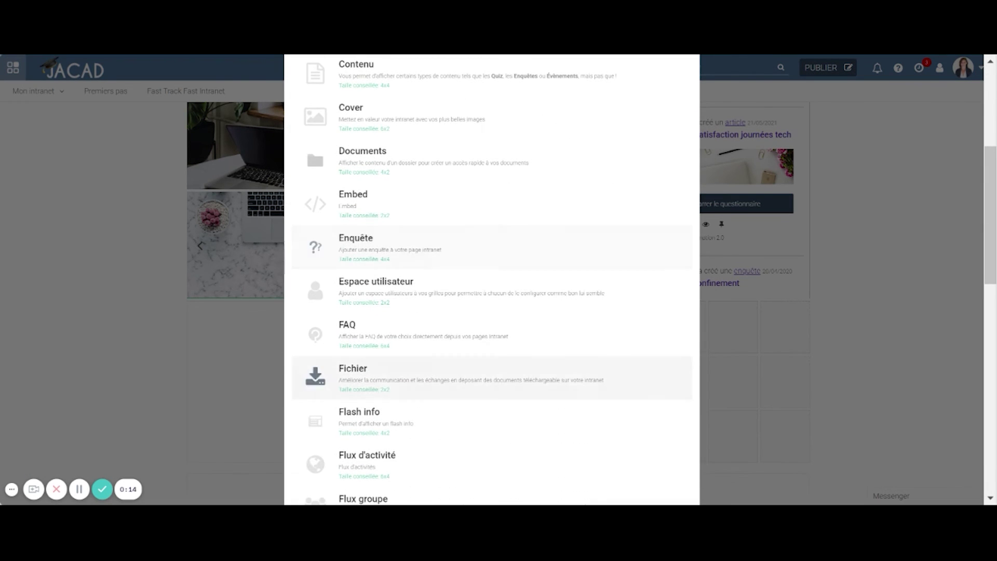
left_click(398, 425)
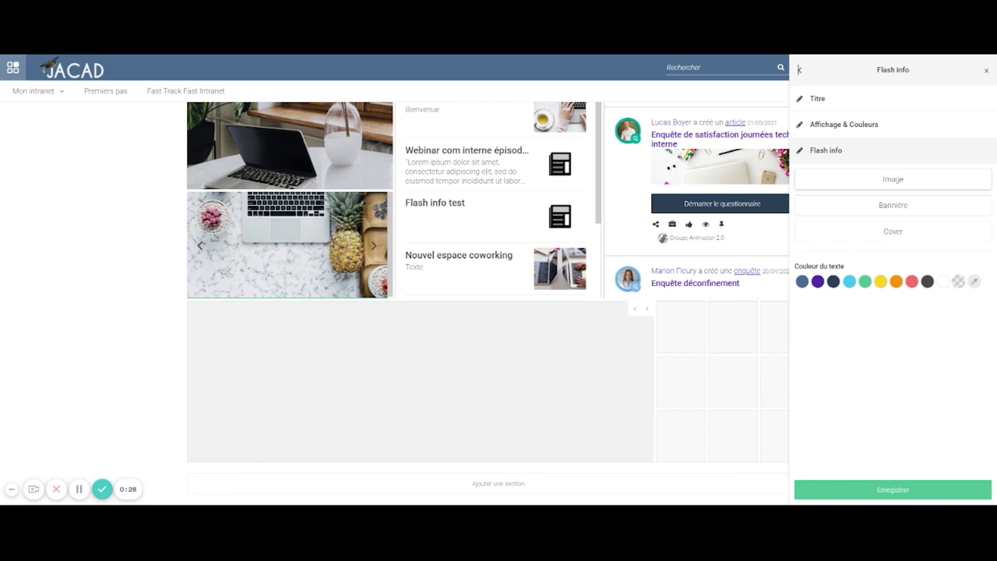
- Set the Flash info display style to Cover, open and close its display and colour settings, and save the widget
left_click(877, 240)
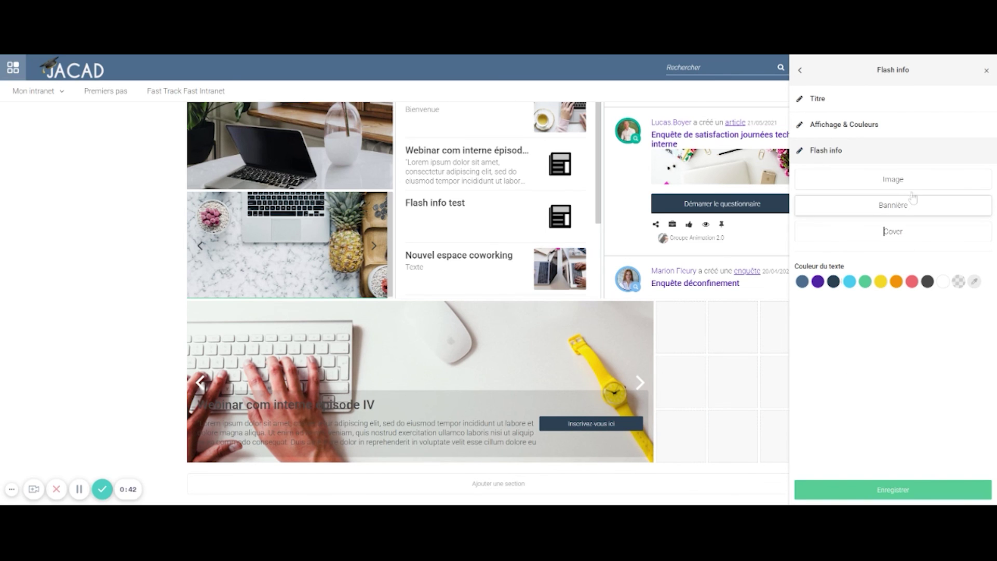
left_click(892, 130)
left_click(884, 126)
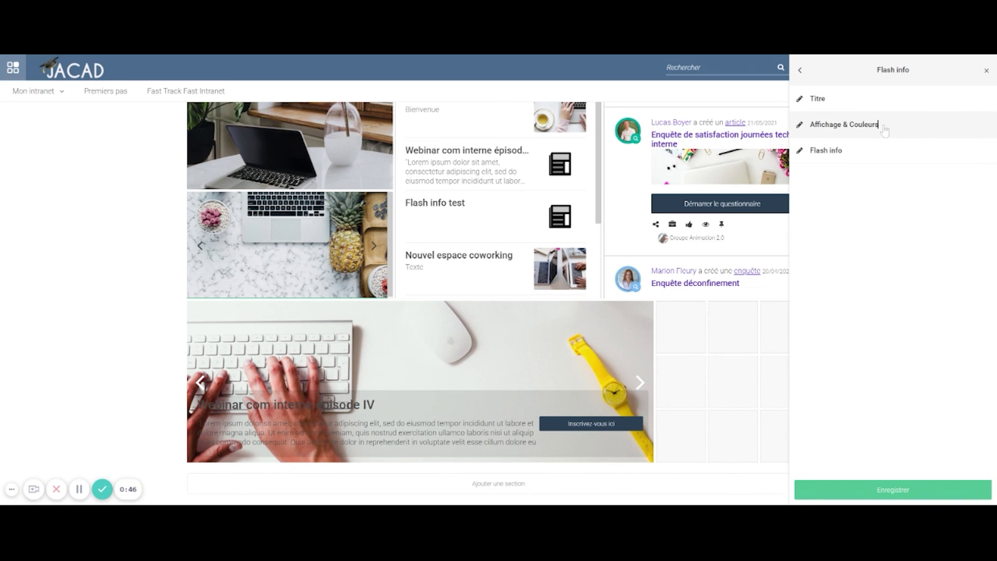
left_click(901, 494)
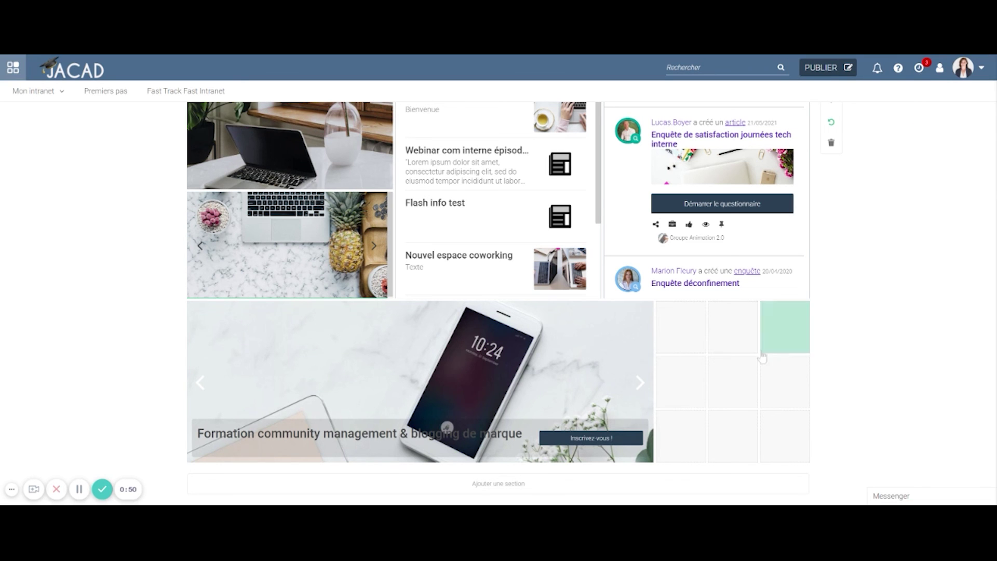